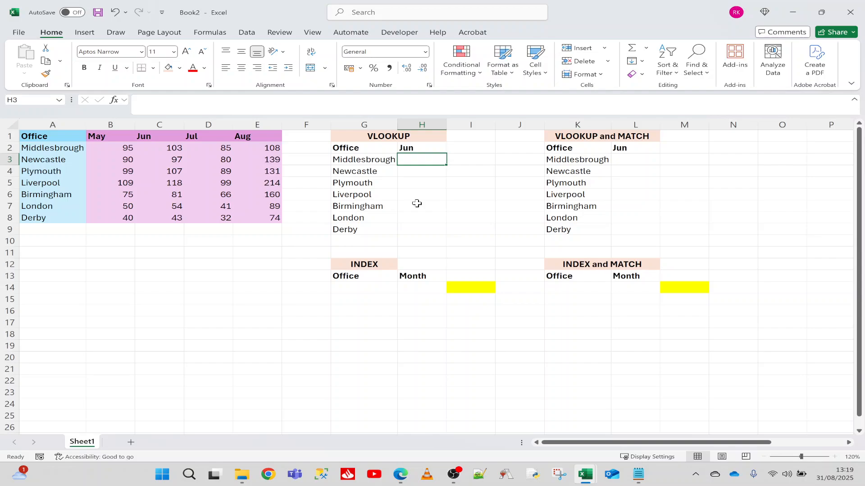
{"action": "left_click", "coordinate": [50, 122]}
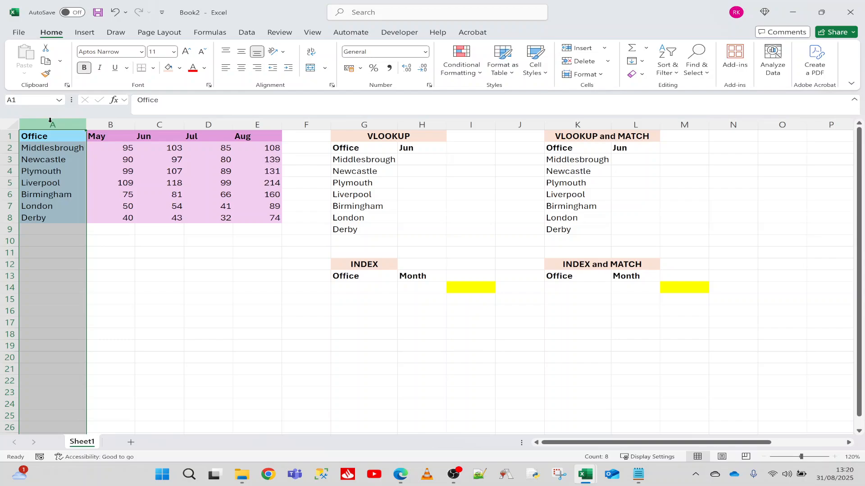
{"action": "left_click", "coordinate": [114, 158]}
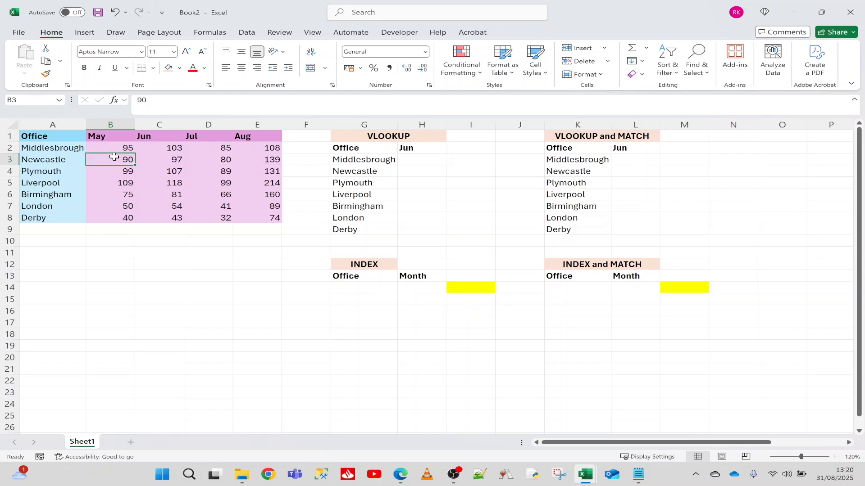
{"action": "key", "text": "Right"}
{"action": "key", "text": "Right"}
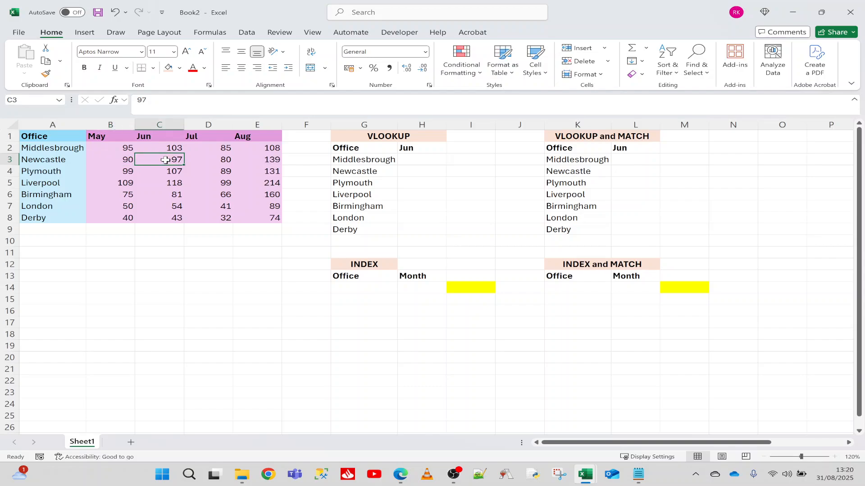
Step: Enter the formula =VLOOKUP(G3,A:E,2,0) in cell H3 to look up Middlesbrough's figure
{"action": "left_click", "coordinate": [414, 163]}
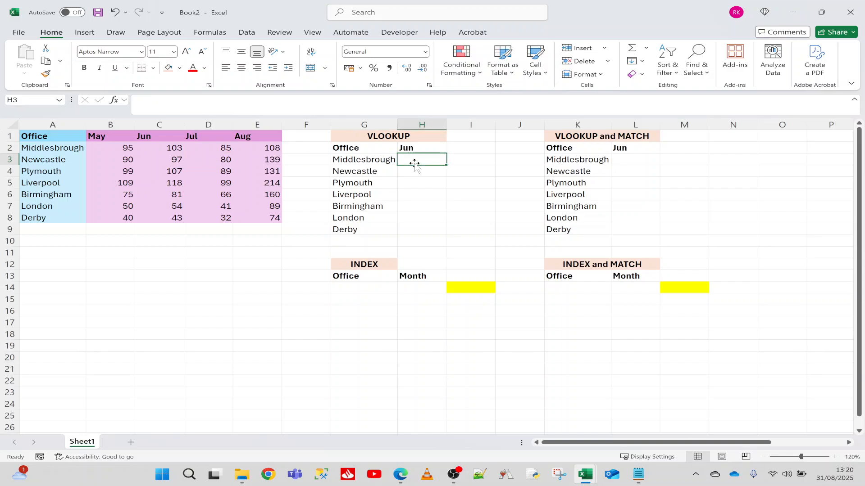
{"action": "type", "text": "=("}
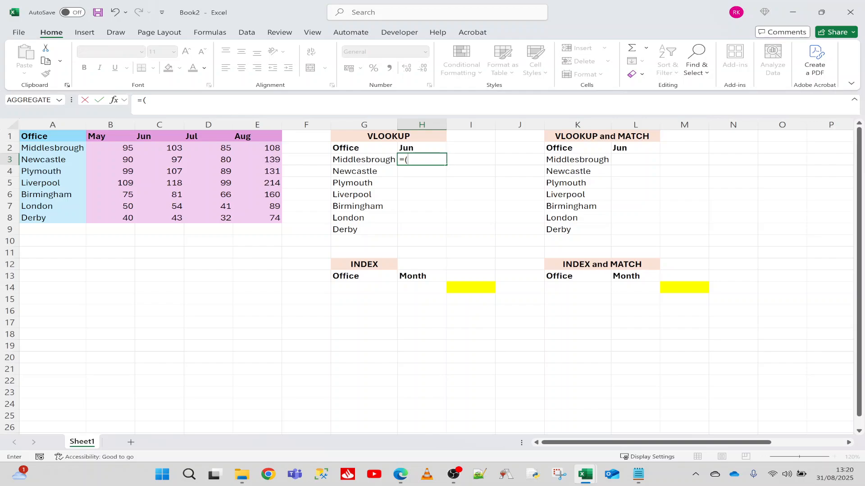
{"action": "key", "text": "BackSpace"}
{"action": "type", "text": "vl"}
{"action": "key", "text": "Tab"}
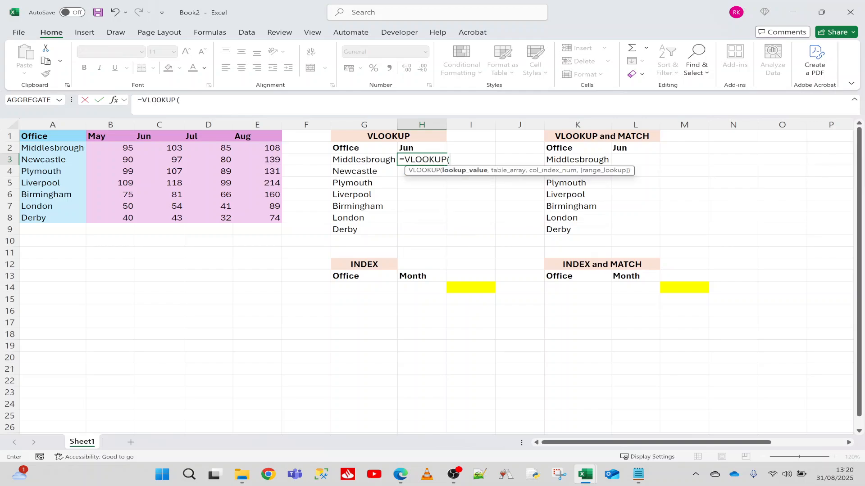
{"action": "left_click", "coordinate": [371, 160]}
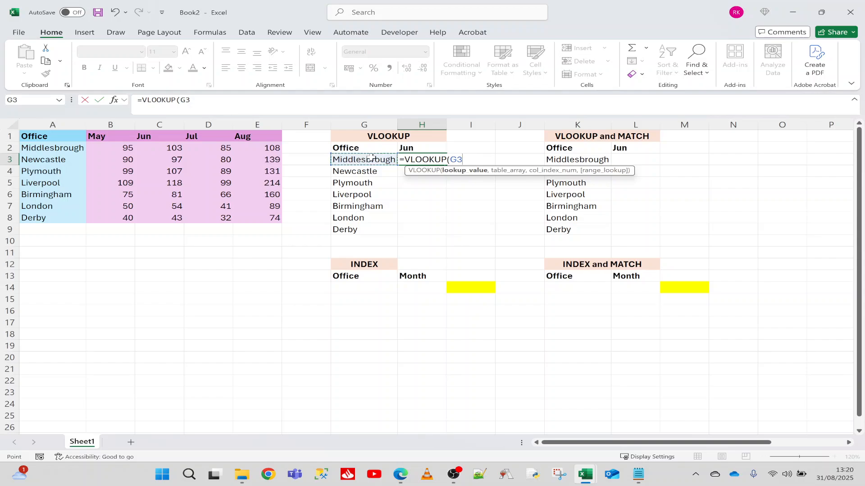
{"action": "type", "text": ","}
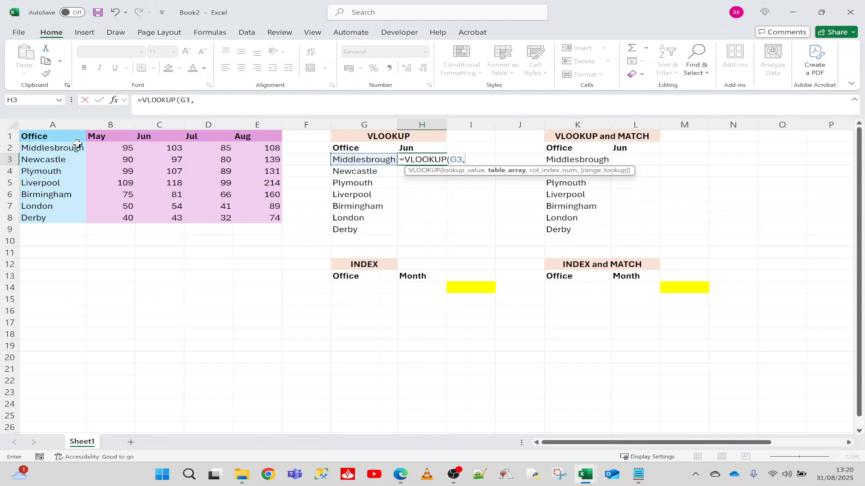
{"action": "left_click_drag", "start_coordinate": [61, 119], "coordinate": [257, 118]}
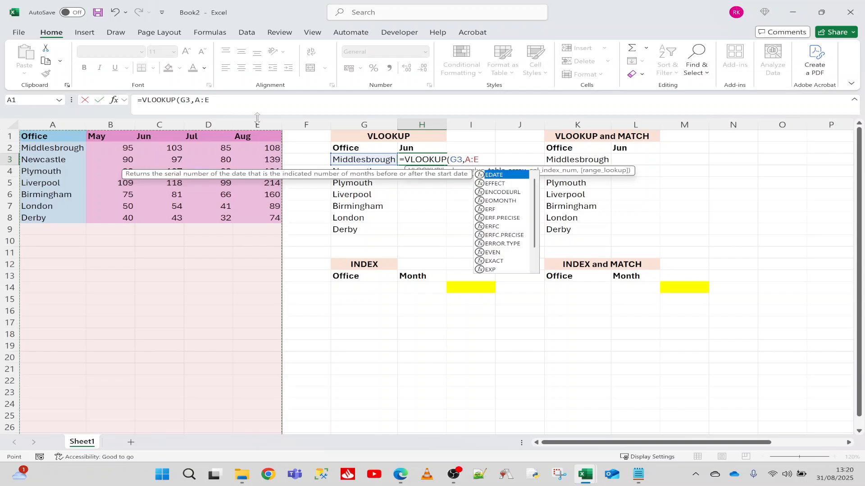
{"action": "type", "text": ","}
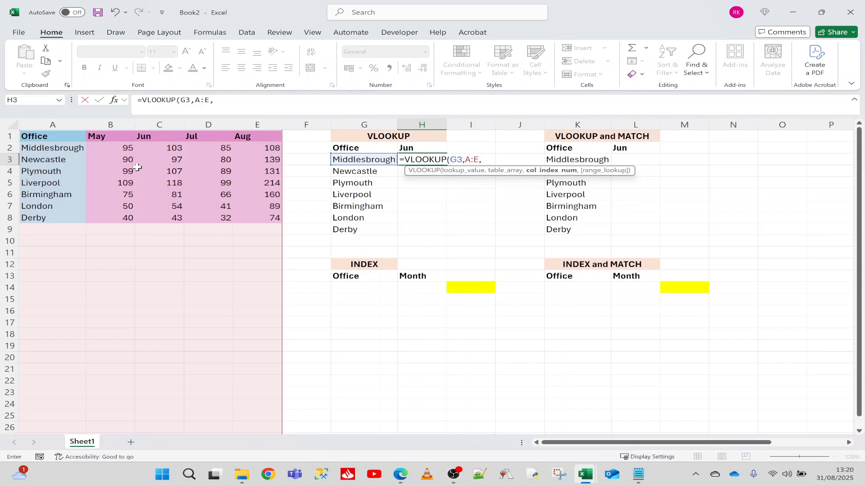
{"action": "type", "text": "2,0)"}
{"action": "key", "text": "Return"}
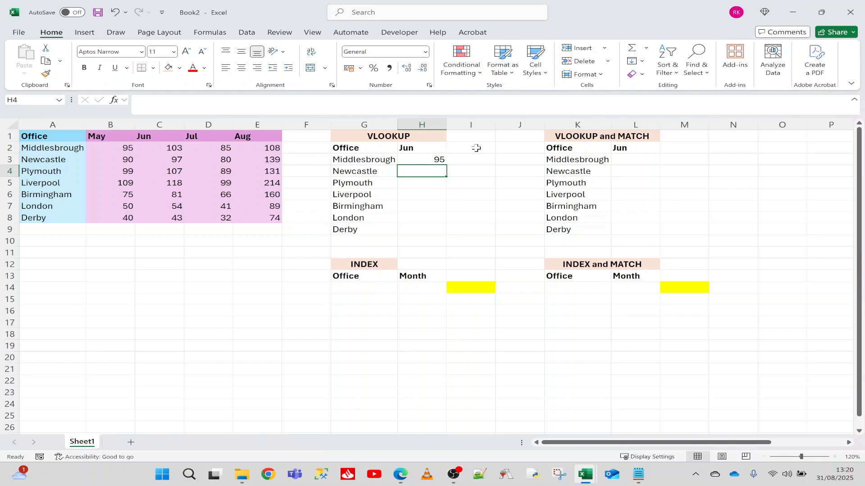
Step: Copy the VLOOKUP formula from H3 down through H9 for the remaining offices
{"action": "left_click", "coordinate": [386, 162]}
{"action": "left_click", "coordinate": [124, 146]}
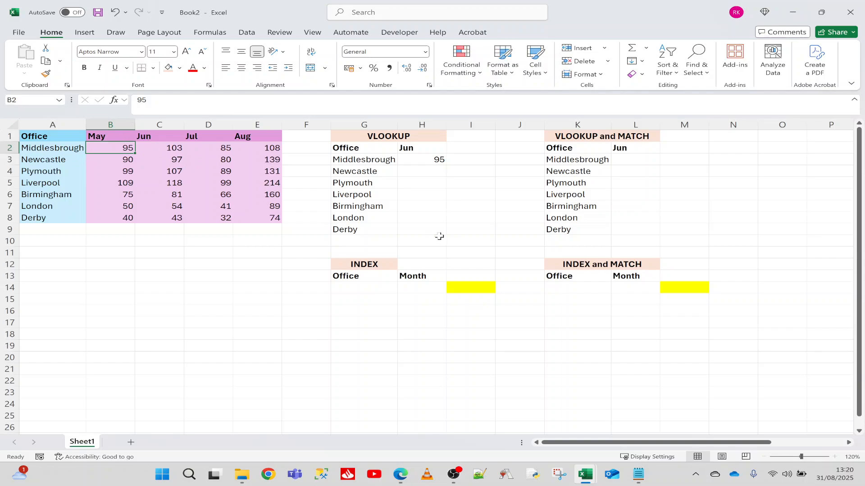
{"action": "left_click", "coordinate": [430, 161]}
{"action": "left_click_drag", "start_coordinate": [446, 168], "coordinate": [446, 230]}
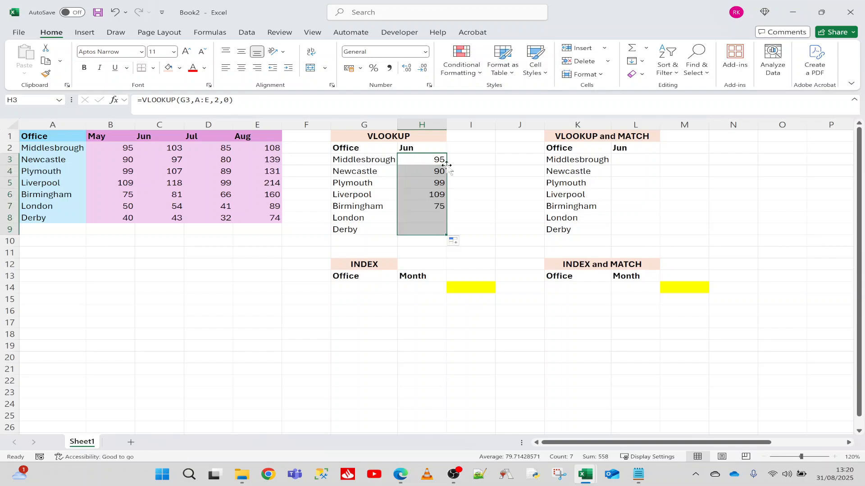
{"action": "left_click", "coordinate": [441, 163]}
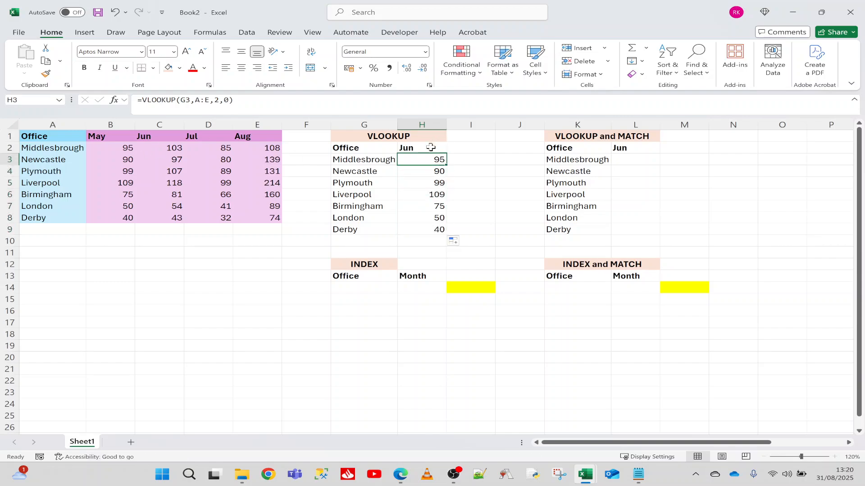
Step: Change the VLOOKUP table's month header in H2 to May and set it back to Jun
{"action": "left_click", "coordinate": [430, 148]}
{"action": "type", "text": "May"}
{"action": "key", "text": "Return"}
{"action": "left_click", "coordinate": [158, 148]}
{"action": "left_click", "coordinate": [431, 149]}
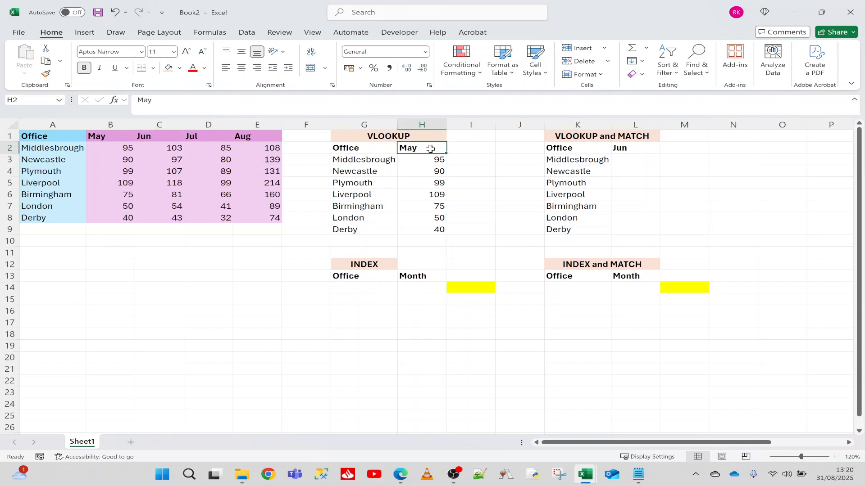
{"action": "type", "text": "Jun"}
{"action": "key", "text": "Return"}
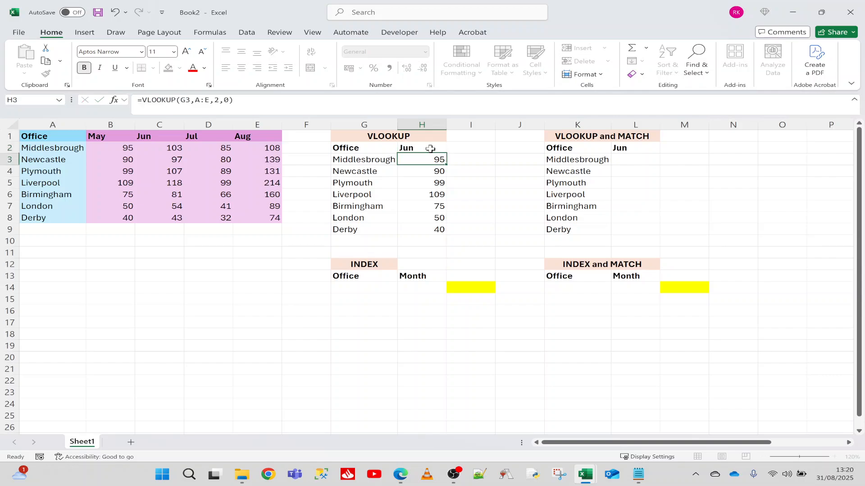
Step: Set the column index in H3's VLOOKUP formula to 3 and fill the formula down to H9
{"action": "key", "text": "F2"}
{"action": "key", "text": "Left"}
{"action": "key", "text": "Left"}
{"action": "key", "text": "Left"}
{"action": "key", "text": "BackSpace"}
{"action": "type", "text": "3"}
{"action": "key", "text": "Return"}
{"action": "left_click", "coordinate": [426, 161]}
{"action": "double_click", "coordinate": [447, 168]}
{"action": "left_click", "coordinate": [416, 205]}
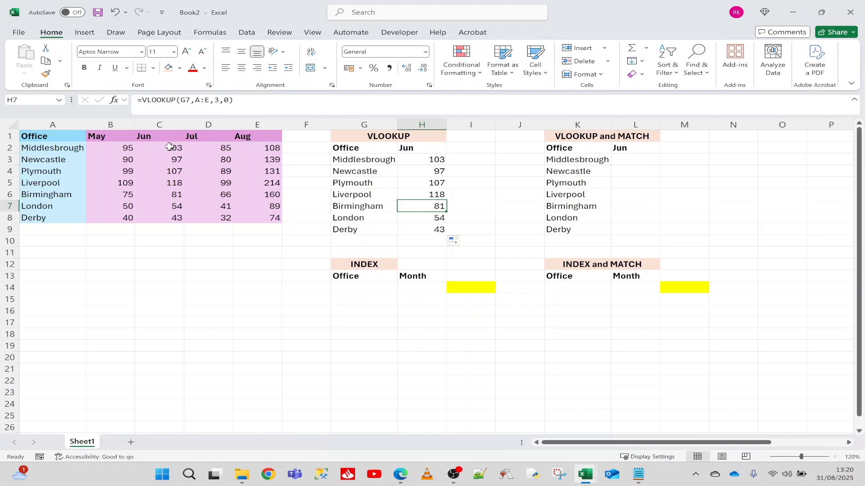
{"action": "left_click", "coordinate": [422, 159]}
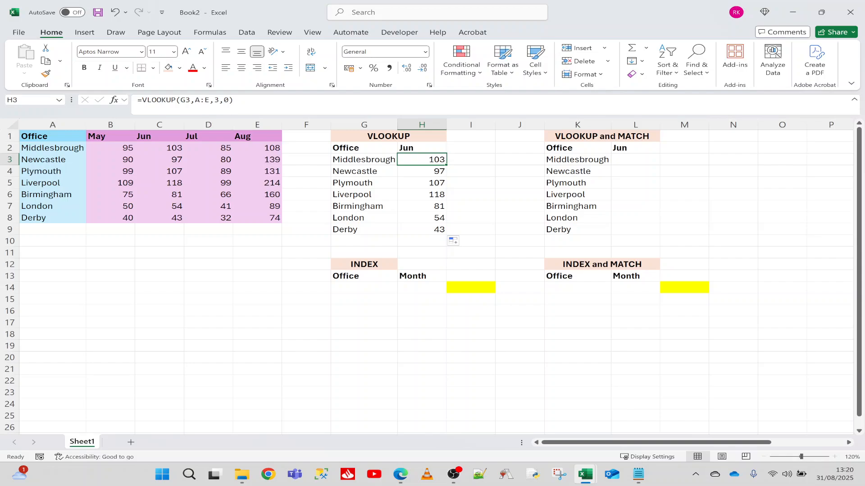
{"action": "key", "text": "F2"}
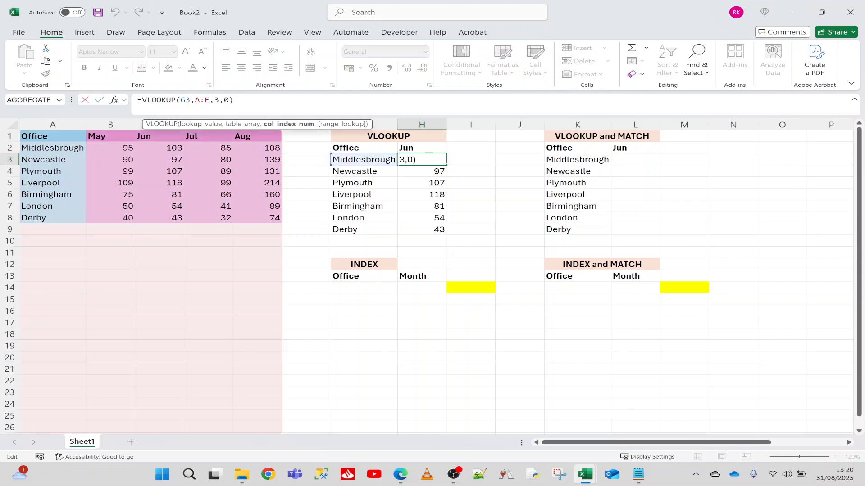
{"action": "key", "text": "Escape"}
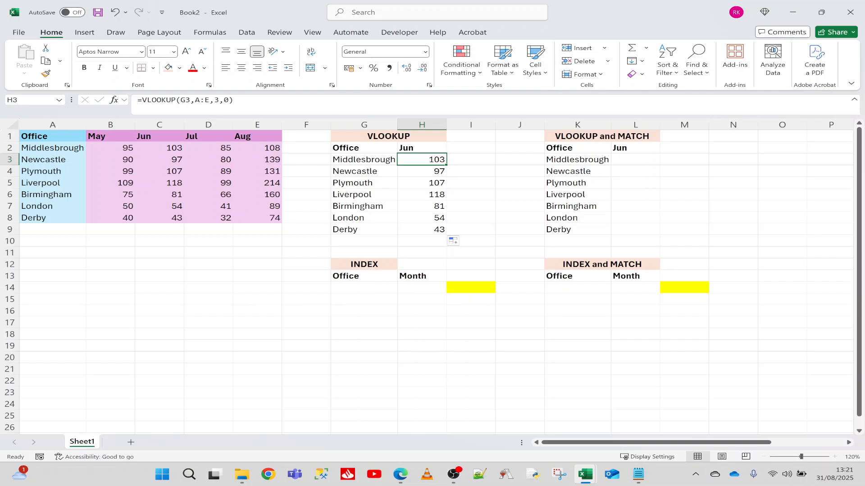
Step: Enter the formula =MATCH("London",A1:A8,0) in cell B10 to find London's position in the office list
{"action": "left_click", "coordinate": [104, 244]}
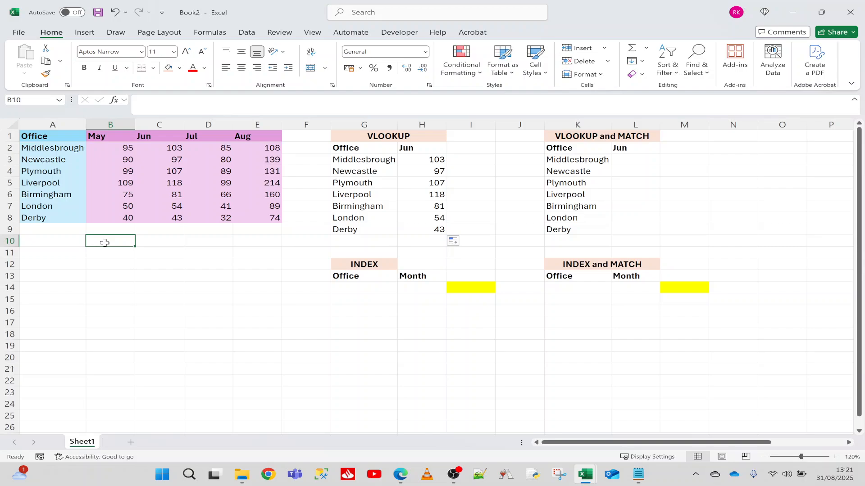
{"action": "type", "text": "=match"}
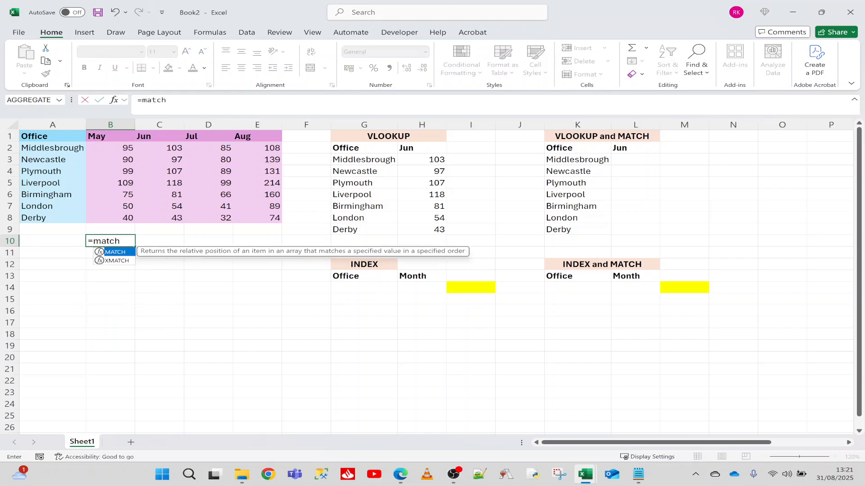
{"action": "type", "text": "("}
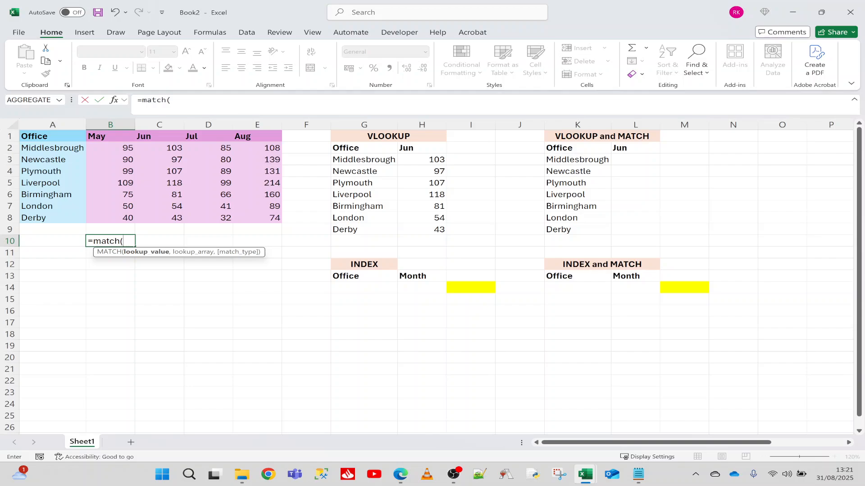
{"action": "type", "text": "\"London\","}
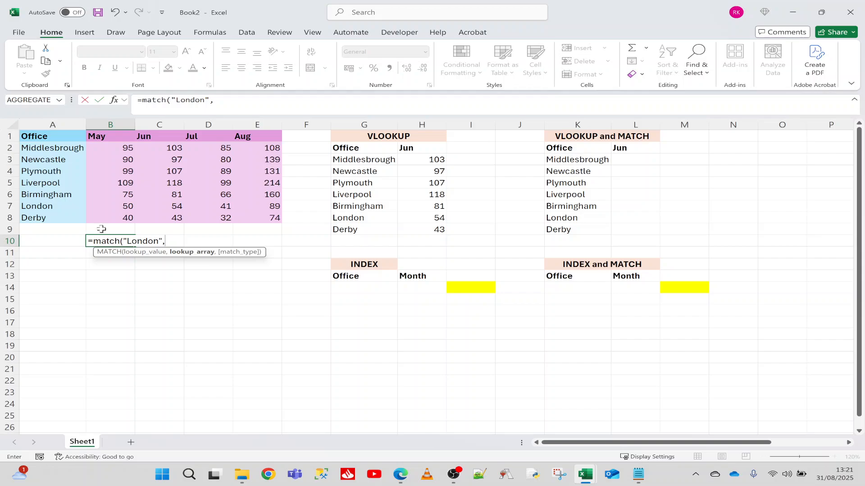
{"action": "left_click_drag", "start_coordinate": [43, 137], "coordinate": [47, 218]}
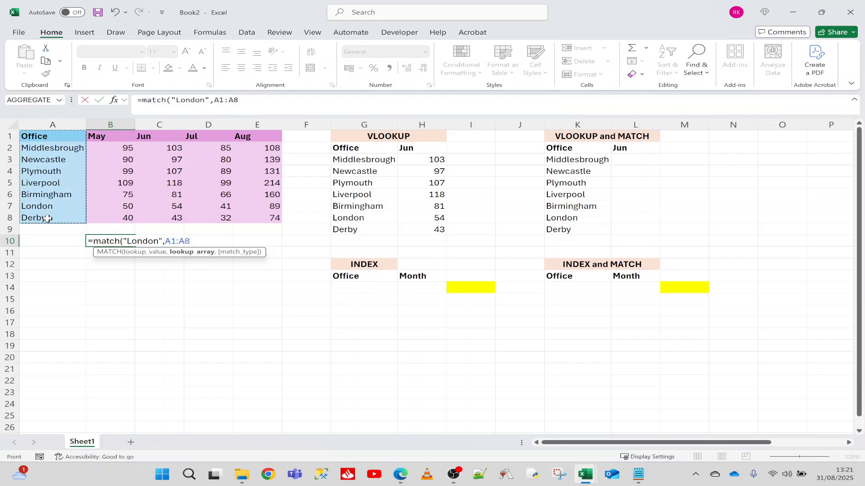
{"action": "type", "text": ",0)"}
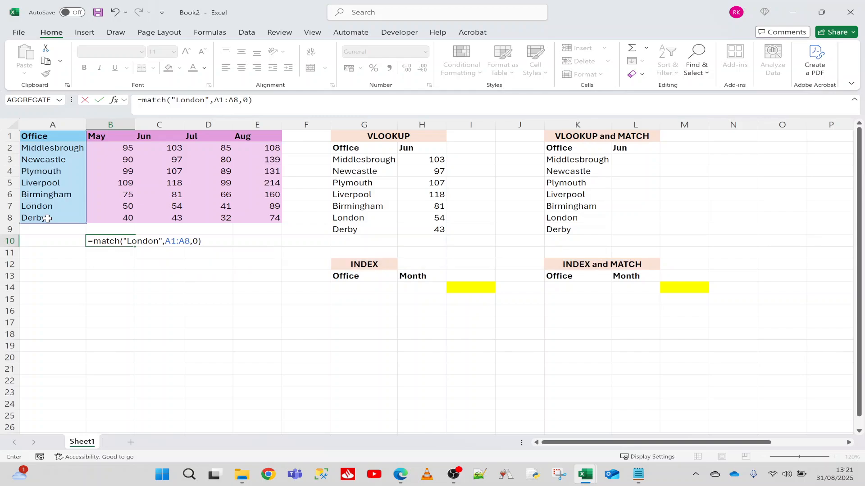
{"action": "key", "text": "Return"}
{"action": "left_click", "coordinate": [109, 239]}
{"action": "left_click", "coordinate": [49, 206]}
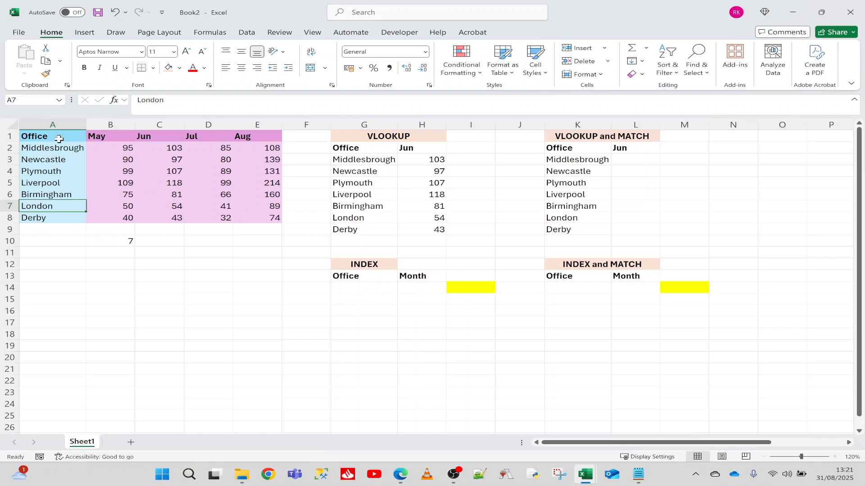
Step: Enter the formula =MATCH("Jul",A1:E1,0) in cell B11 to find July's position in the header row
{"action": "left_click", "coordinate": [116, 255]}
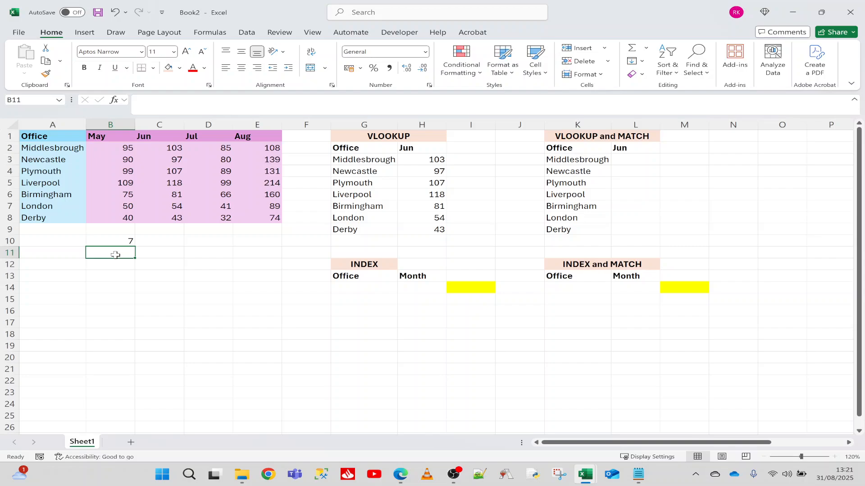
{"action": "type", "text": "=match"}
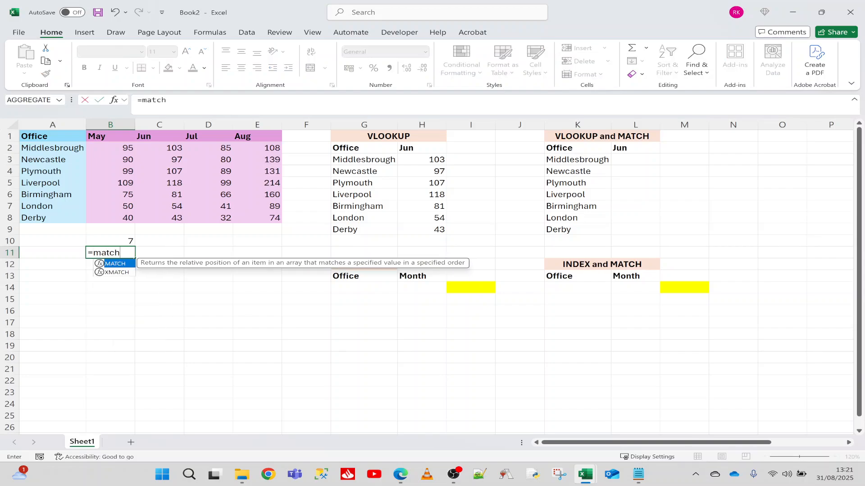
{"action": "type", "text": "(\""}
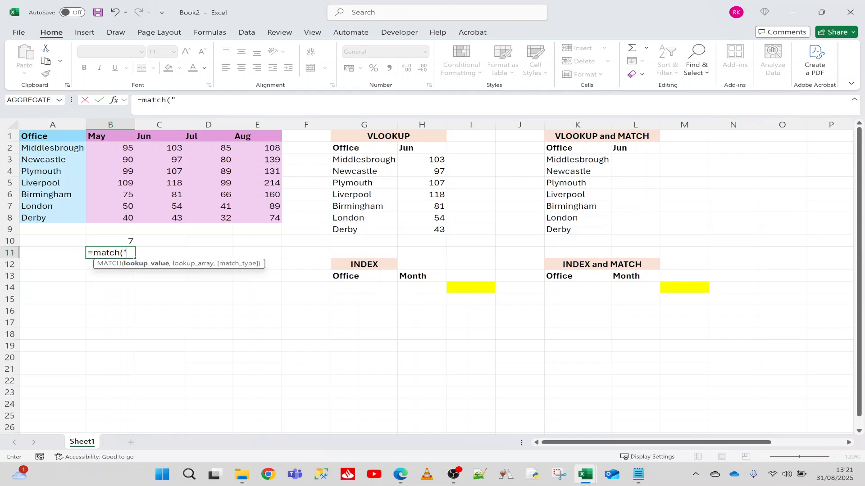
{"action": "type", "text": "Jul\","}
{"action": "left_click_drag", "start_coordinate": [63, 136], "coordinate": [258, 133]}
{"action": "type", "text": ",0)"}
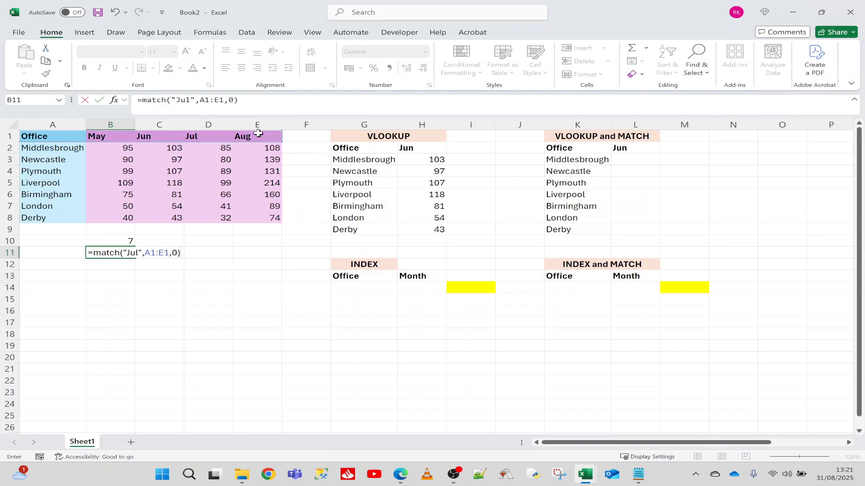
{"action": "key", "text": "Return"}
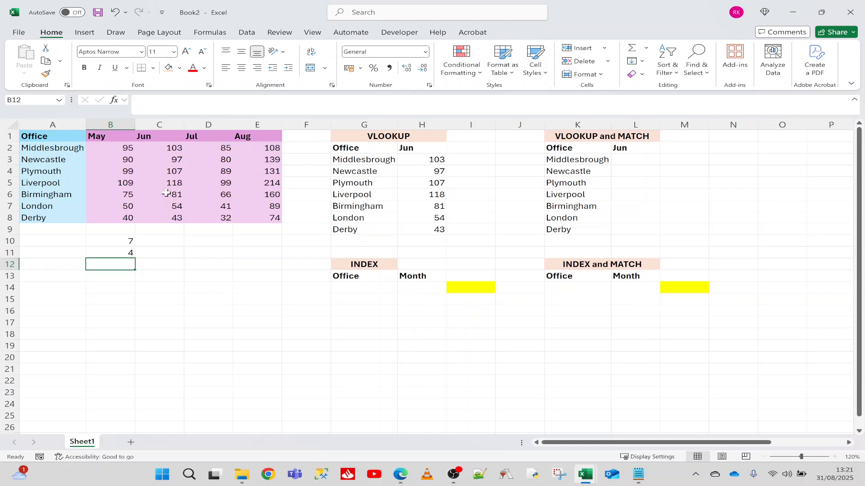
{"action": "left_click", "coordinate": [66, 135]}
{"action": "key", "text": "Right"}
{"action": "key", "text": "Right"}
{"action": "key", "text": "Right"}
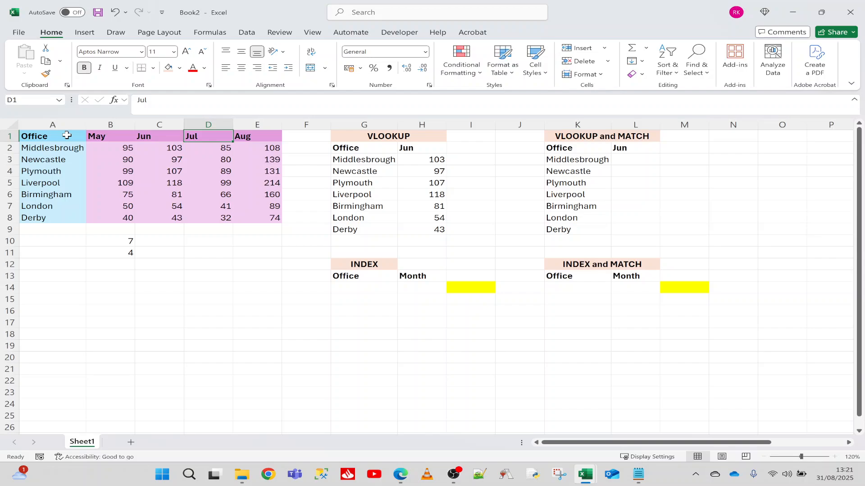
{"action": "left_click", "coordinate": [102, 254]}
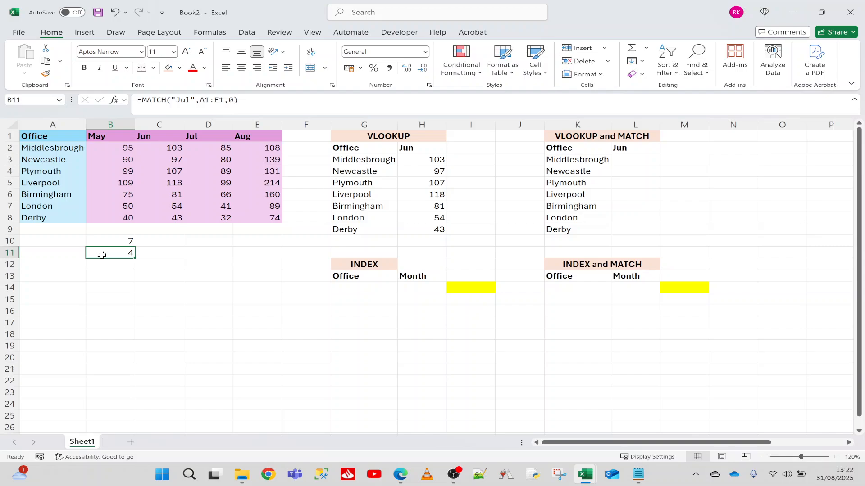
{"action": "left_click_drag", "start_coordinate": [172, 100], "coordinate": [195, 100]}
{"action": "left_click", "coordinate": [170, 180]}
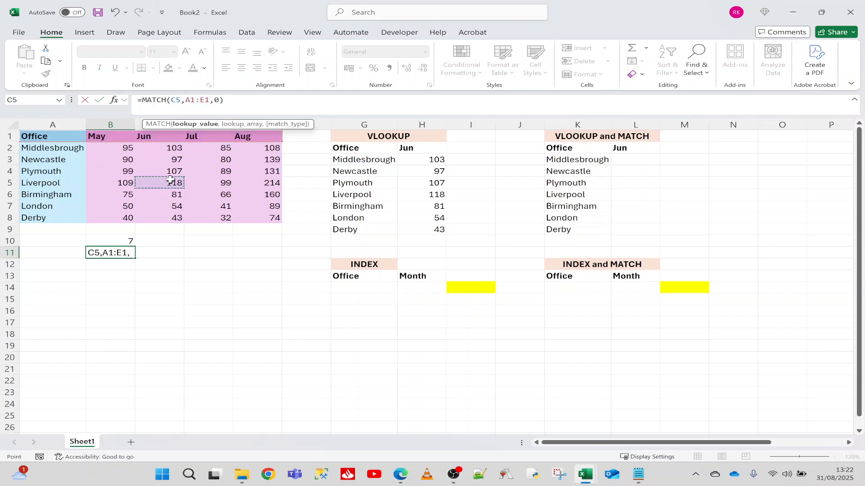
{"action": "key", "text": "Escape"}
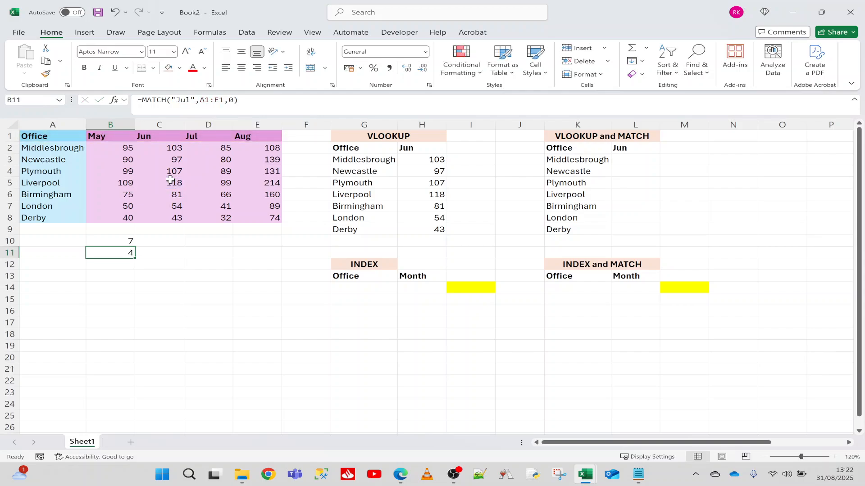
Step: Change the lookup range of B10's MATCH formula to A2:A8 and count down the offices from Middlesbrough to London
{"action": "left_click", "coordinate": [114, 240]}
{"action": "left_click", "coordinate": [213, 100]}
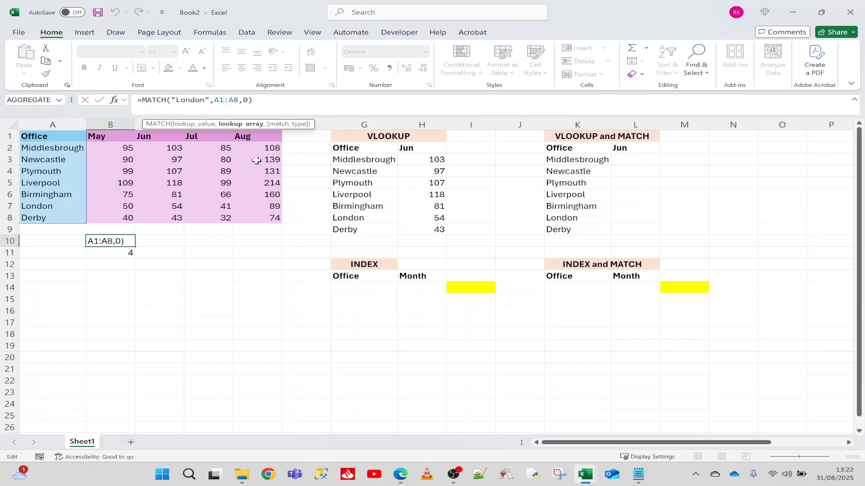
{"action": "key", "text": "BackSpace"}
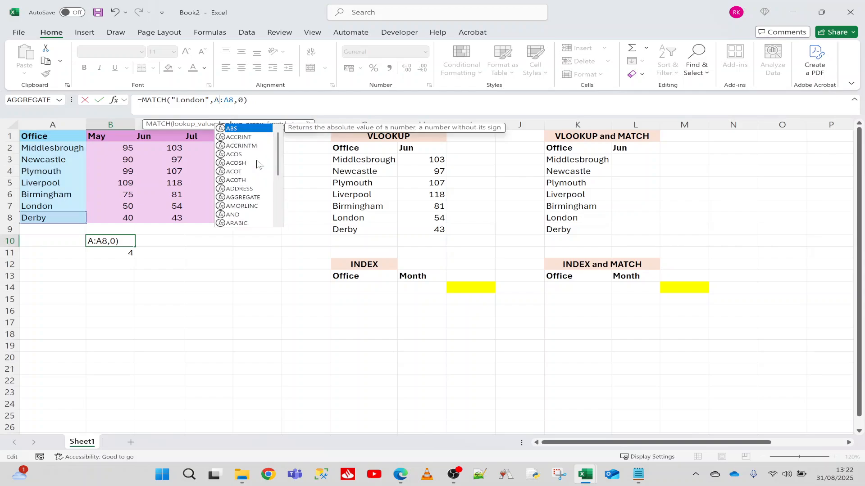
{"action": "type", "text": "2"}
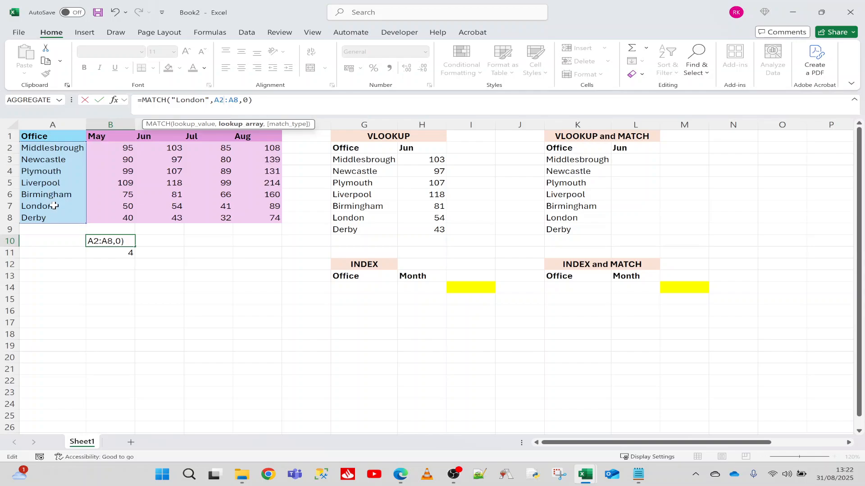
{"action": "key", "text": "Return"}
{"action": "left_click", "coordinate": [103, 240]}
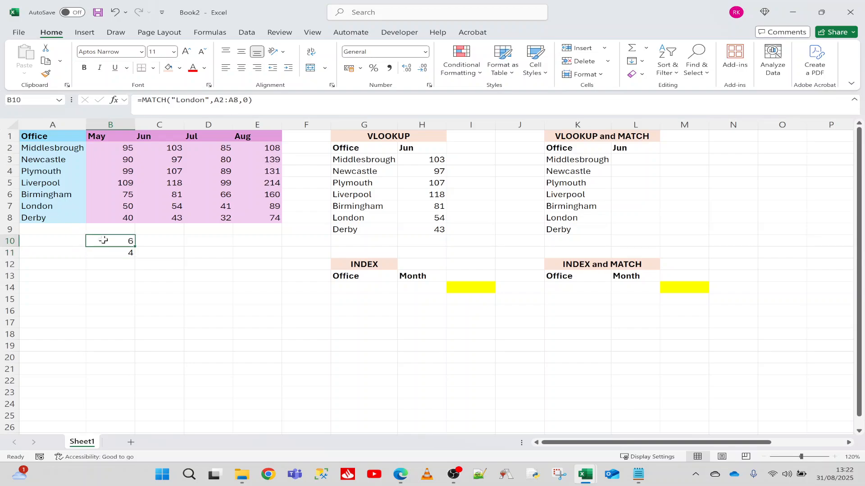
{"action": "left_click", "coordinate": [55, 148]}
{"action": "key", "text": "Down"}
{"action": "key", "text": "Down"}
{"action": "key", "text": "Down"}
{"action": "key", "text": "Down"}
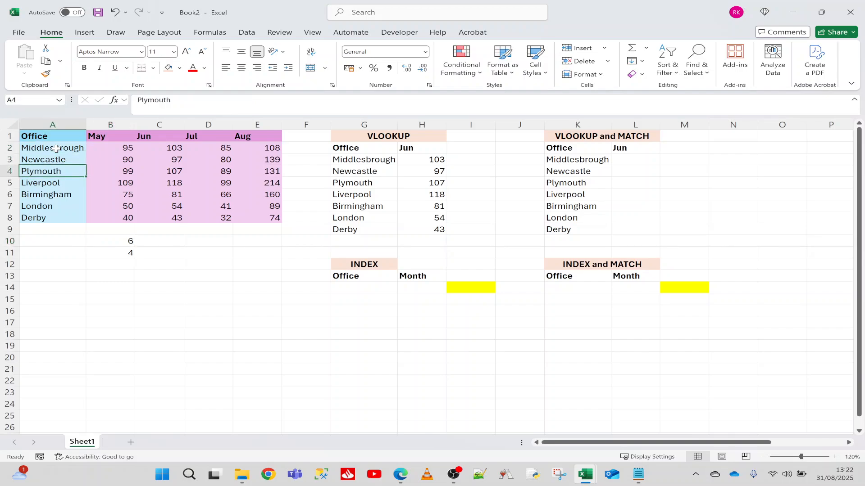
{"action": "key", "text": "Down"}
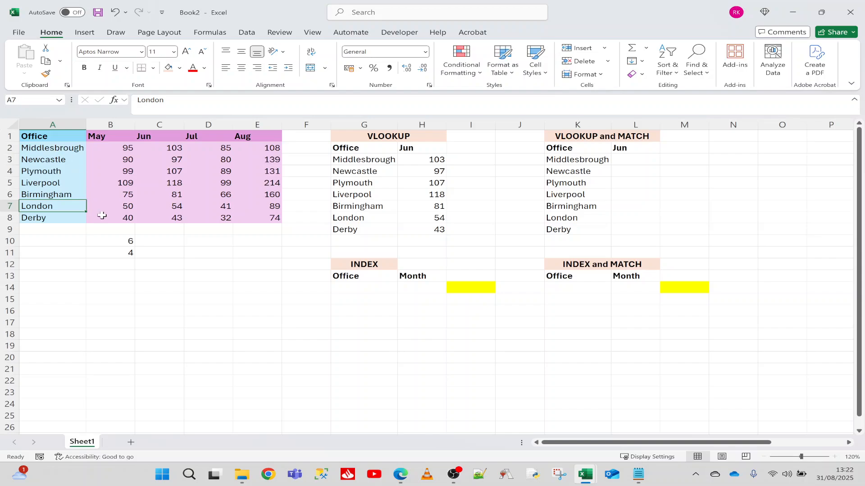
Step: Set the lookup range of B10's MATCH formula back to A1:A8 and check it against London's row in the office list
{"action": "left_click", "coordinate": [113, 242]}
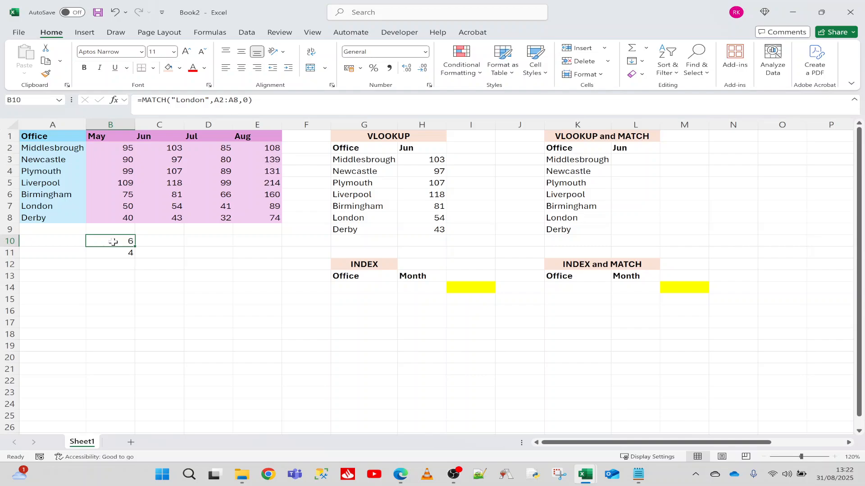
{"action": "key", "text": "F2"}
{"action": "key", "text": "Left"}
{"action": "key", "text": "Left"}
{"action": "key", "text": "Left"}
{"action": "key", "text": "Left"}
{"action": "key", "text": "Left"}
{"action": "key", "text": "Left"}
{"action": "key", "text": "BackSpace"}
{"action": "type", "text": "1"}
{"action": "key", "text": "Return"}
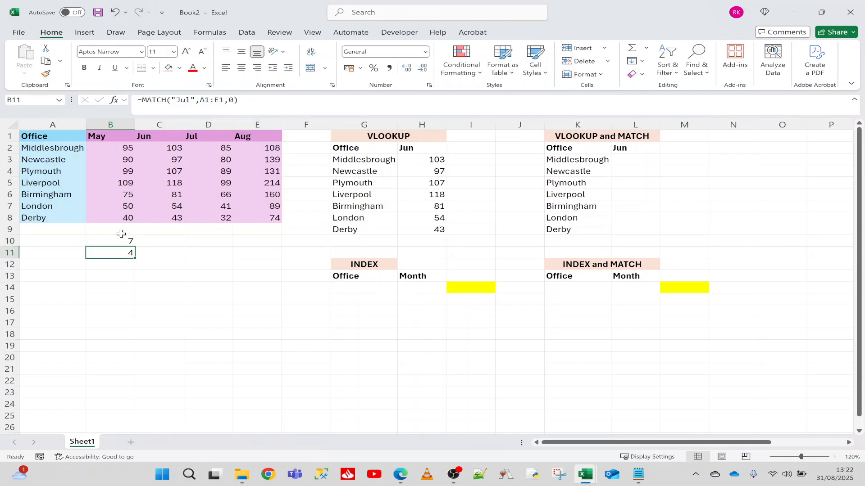
{"action": "left_click", "coordinate": [99, 241]}
{"action": "left_click", "coordinate": [55, 208]}
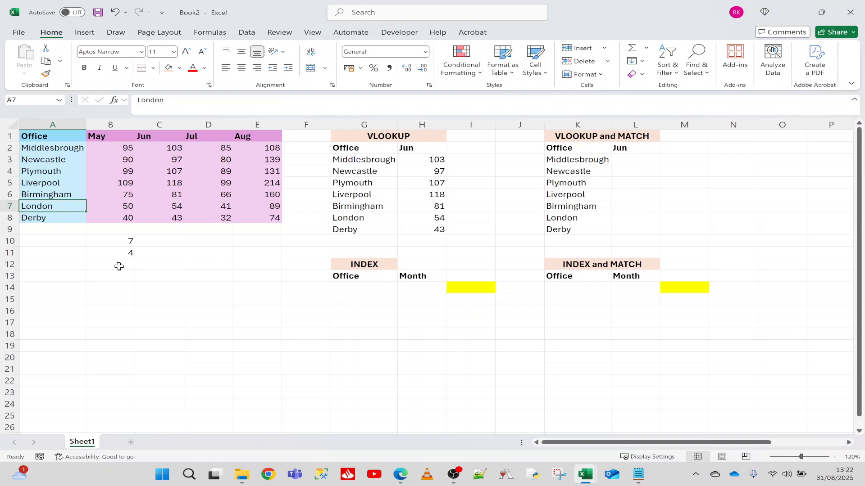
{"action": "left_click", "coordinate": [115, 243]}
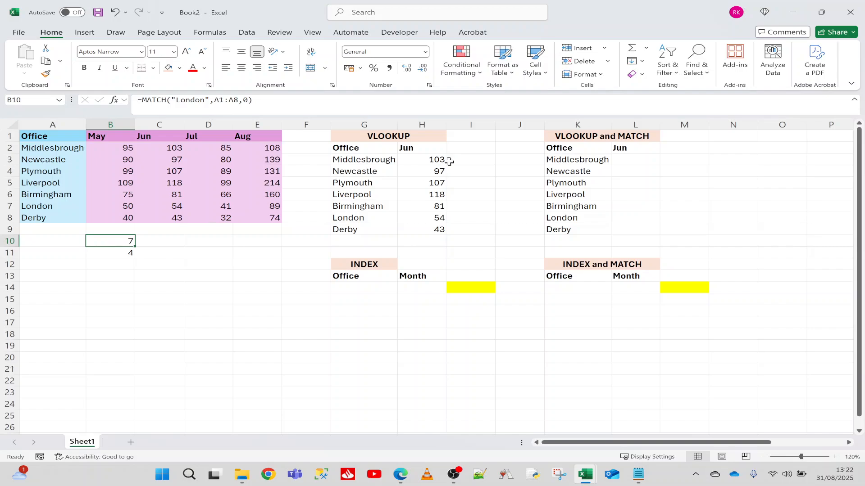
Step: Begin a VLOOKUP formula in L3 with K3 as the lookup value and columns A:E as the table array
{"action": "left_click", "coordinate": [434, 159]}
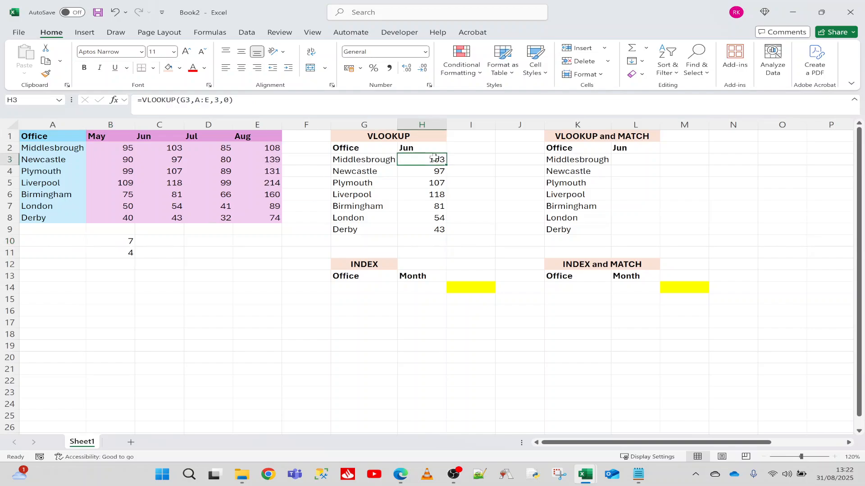
{"action": "left_click", "coordinate": [634, 159]}
{"action": "type", "text": "=vl"}
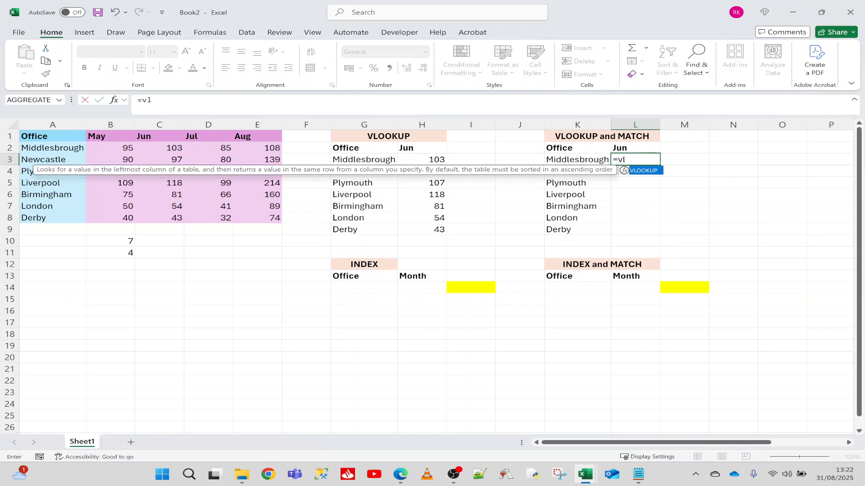
{"action": "key", "text": "Tab"}
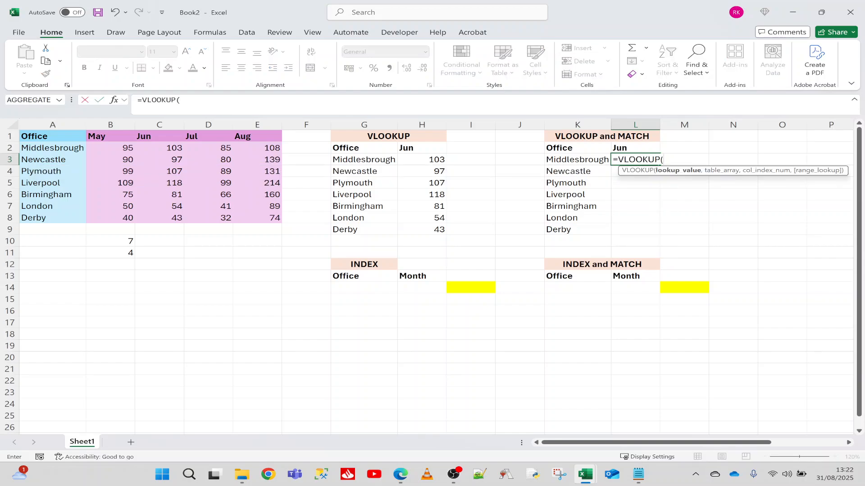
{"action": "left_click", "coordinate": [581, 160]}
{"action": "type", "text": ","}
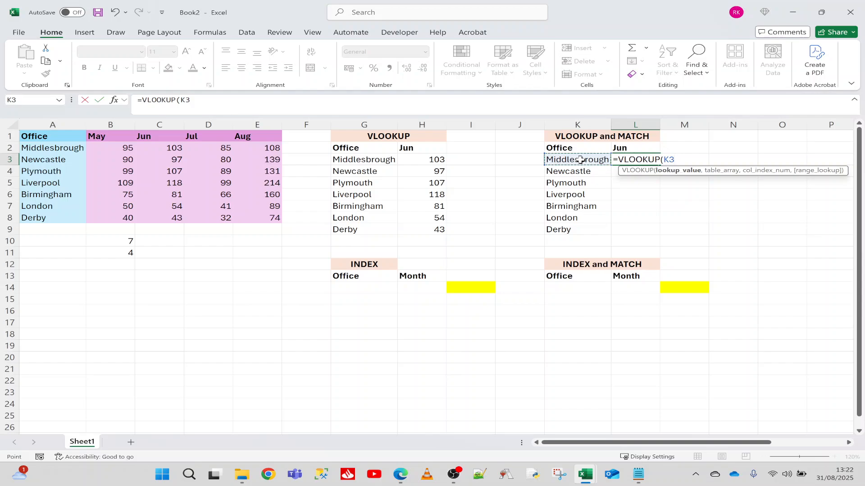
{"action": "left_click", "coordinate": [53, 125]}
{"action": "left_click_drag", "start_coordinate": [53, 124], "coordinate": [247, 124]}
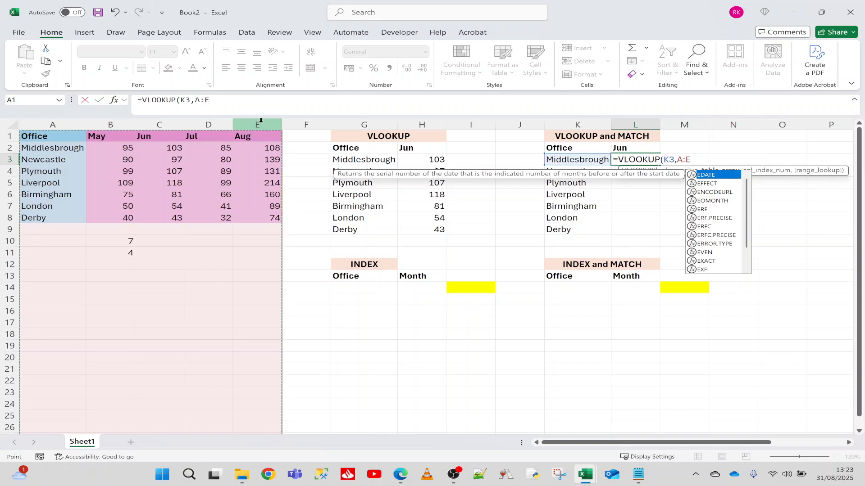
{"action": "type", "text": ","}
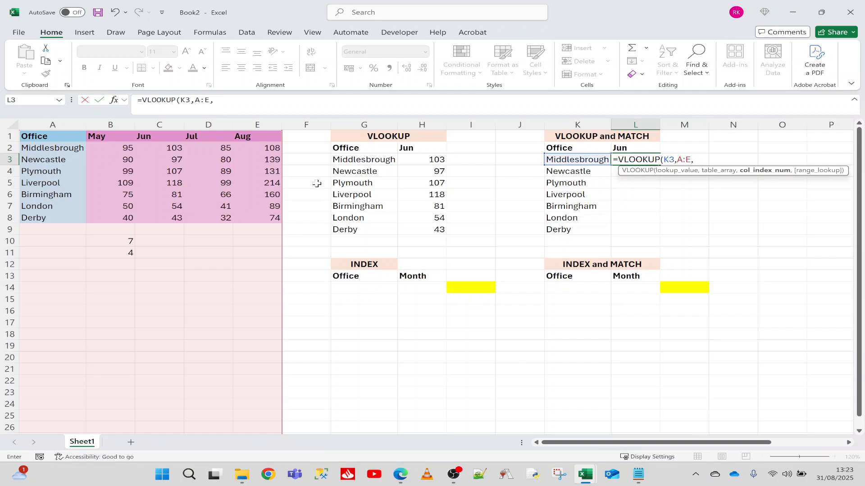
Step: Complete L3's VLOOKUP with MATCH(L2,A1:E1,0) as the column index and 0 for an exact match
{"action": "type", "text": "match("}
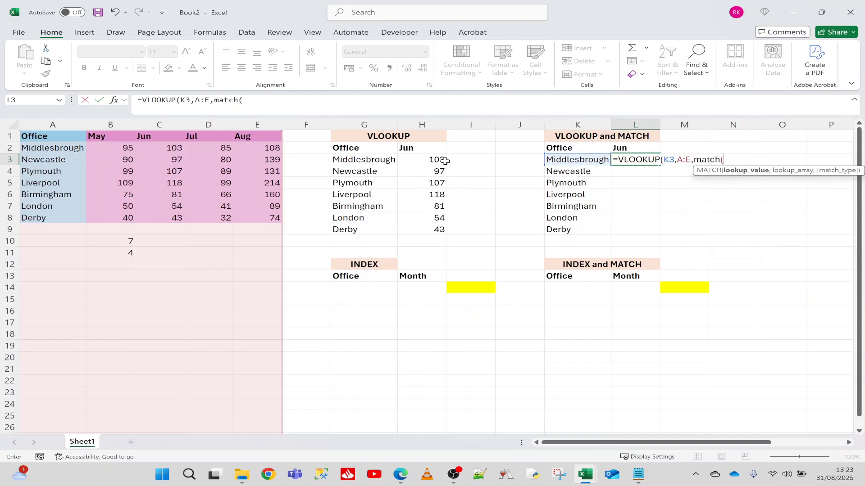
{"action": "left_click", "coordinate": [627, 148]}
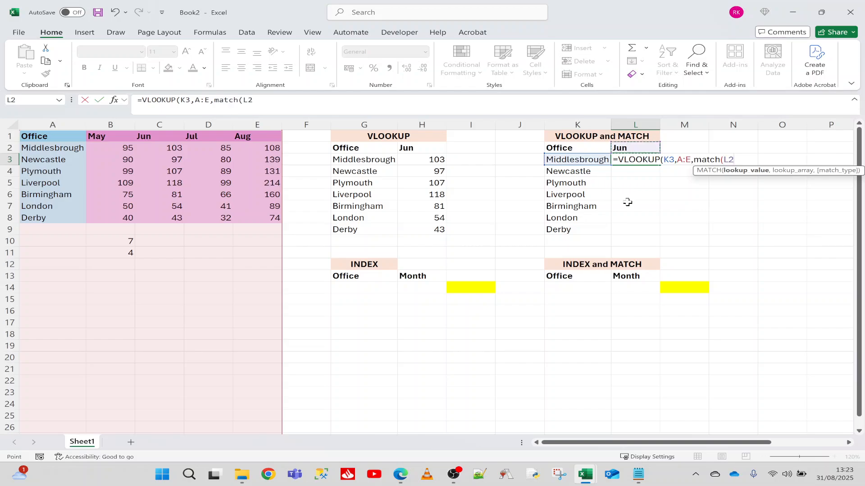
{"action": "type", "text": ","}
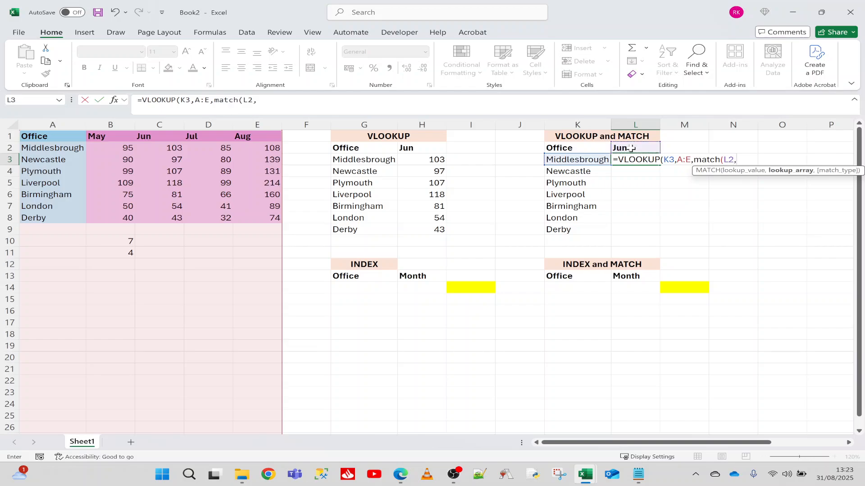
{"action": "left_click_drag", "start_coordinate": [62, 136], "coordinate": [256, 135]}
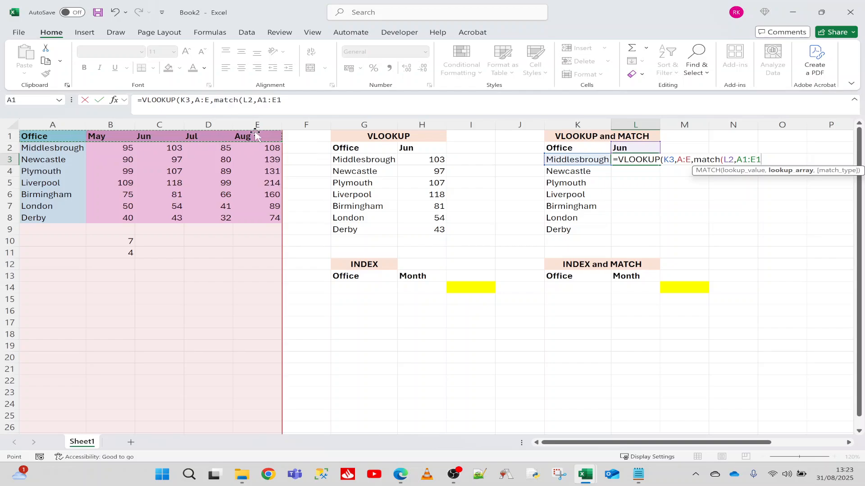
{"action": "type", "text": ","}
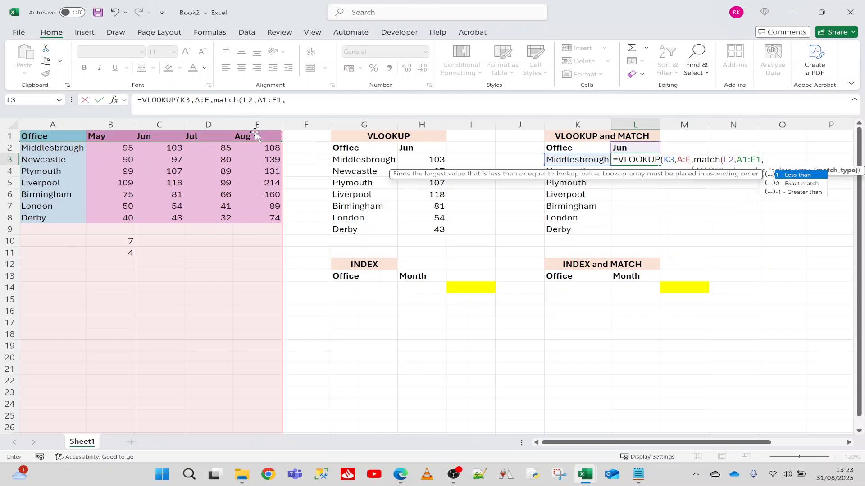
{"action": "type", "text": "0),"}
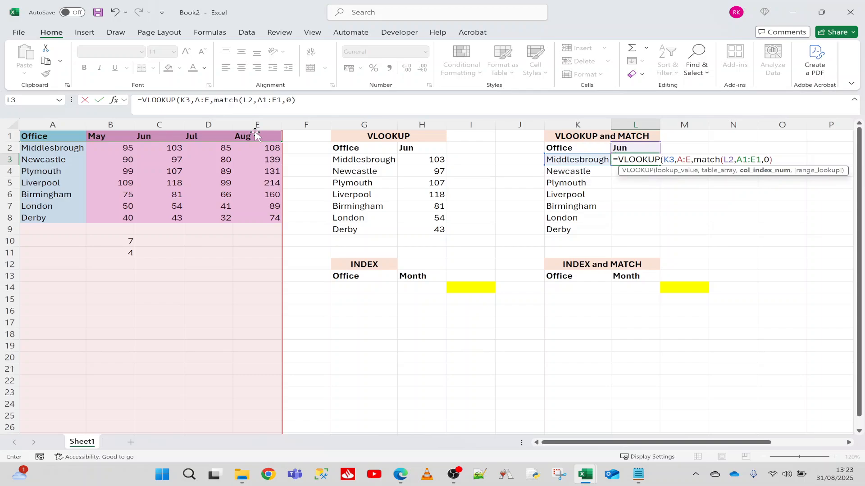
{"action": "type", "text": "0)"}
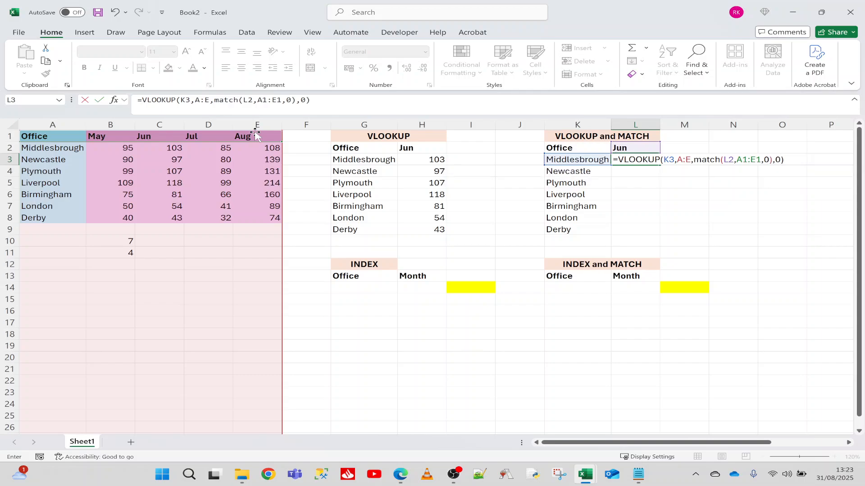
{"action": "key", "text": "Return"}
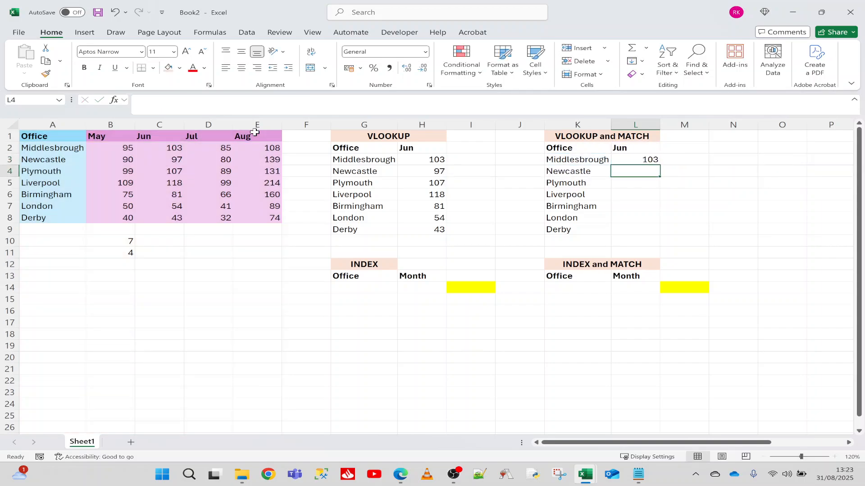
Step: Fill L3's VLOOKUP and MATCH formula down to L9 and compare the results with the source table's June column
{"action": "left_click", "coordinate": [623, 160]}
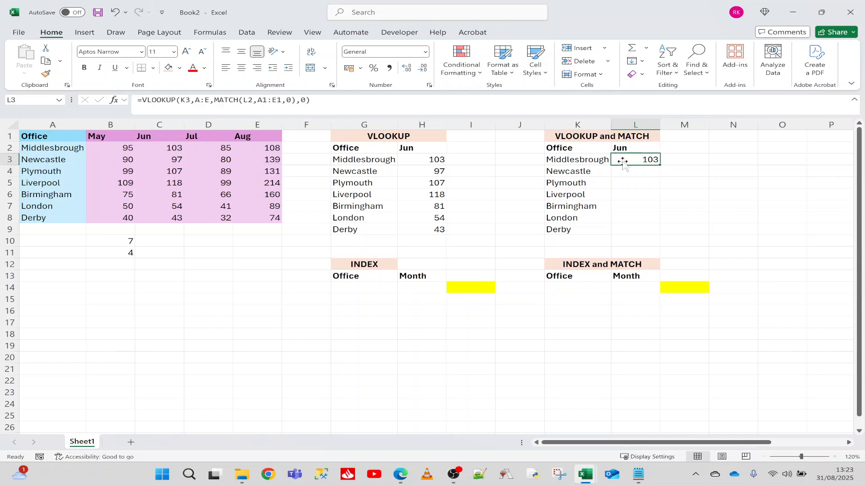
{"action": "double_click", "coordinate": [660, 165]}
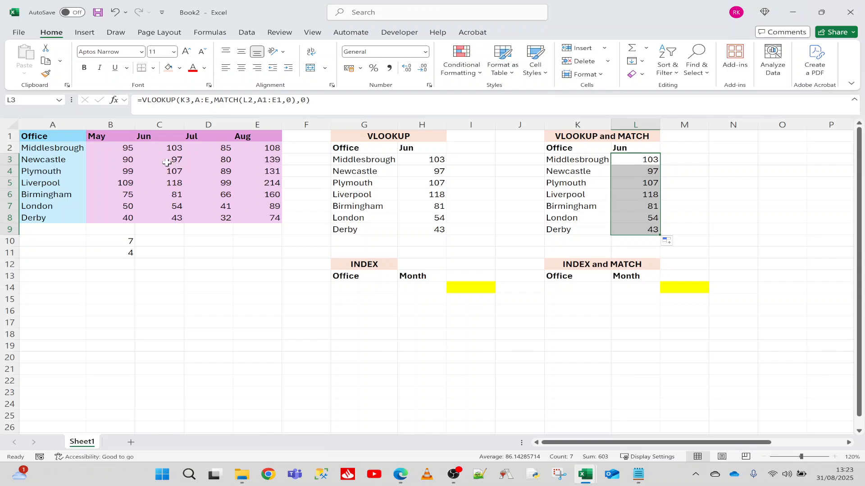
{"action": "left_click", "coordinate": [167, 173]}
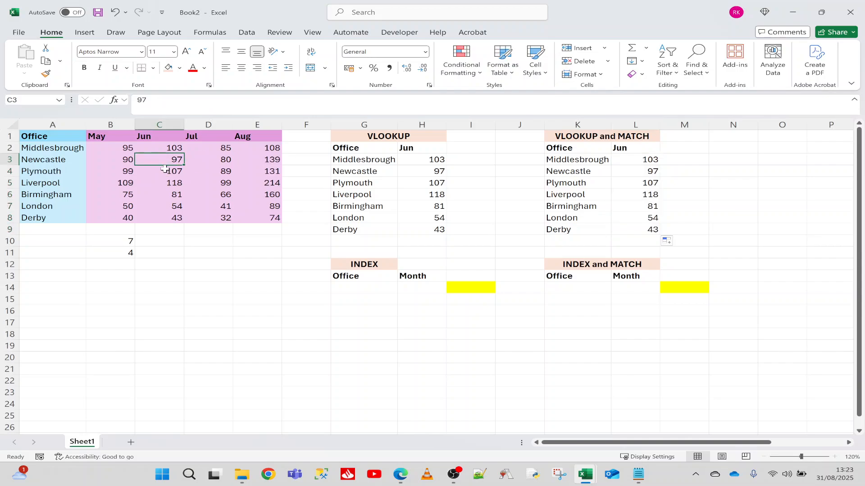
Step: Set the month header in L2 to Aug and check the results against the source table's August column
{"action": "left_click", "coordinate": [626, 150]}
{"action": "type", "text": "Aug"}
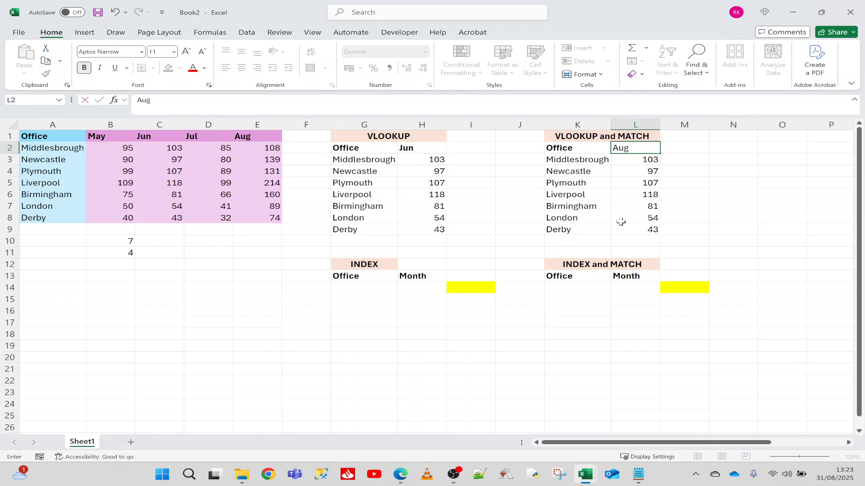
{"action": "key", "text": "Return"}
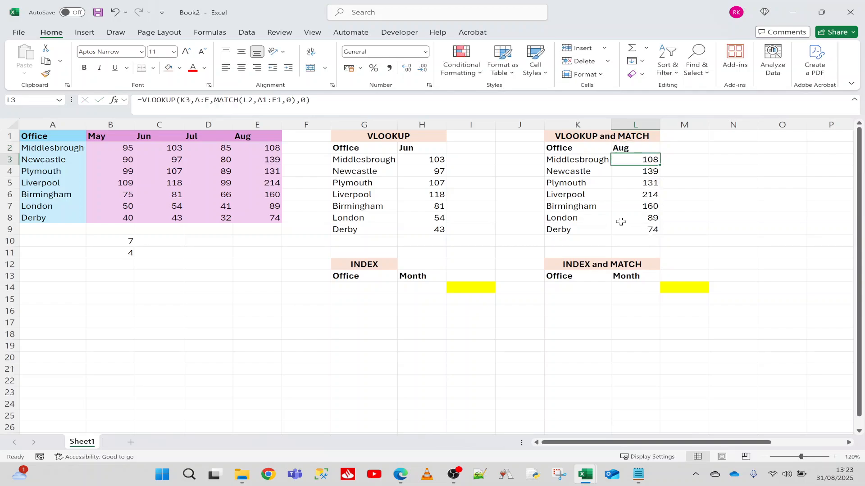
{"action": "left_click", "coordinate": [267, 149]}
{"action": "left_click", "coordinate": [261, 217]}
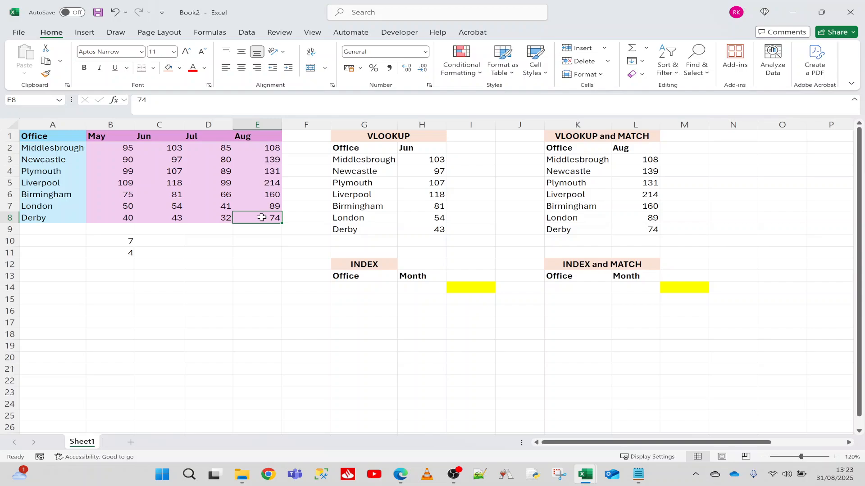
Step: Select the whole source data table A1:E8 to examine its layout
{"action": "left_click", "coordinate": [119, 287]}
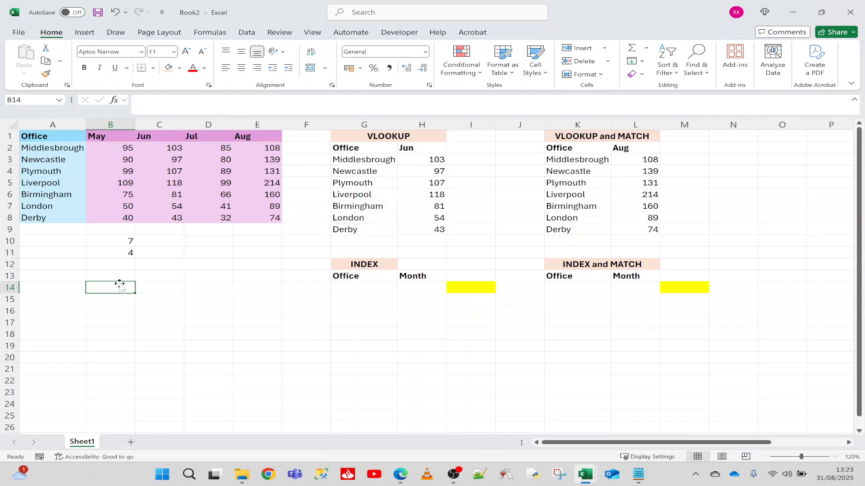
{"action": "mouse_move", "coordinate": [63, 135]}
{"action": "left_mouse_down"}
{"action": "mouse_move", "coordinate": [113, 137]}
{"action": "mouse_move", "coordinate": [262, 205]}
{"action": "mouse_move", "coordinate": [265, 224]}
{"action": "mouse_move", "coordinate": [145, 185]}
{"action": "mouse_move", "coordinate": [54, 145]}
{"action": "mouse_move", "coordinate": [61, 138]}
{"action": "left_mouse_up"}
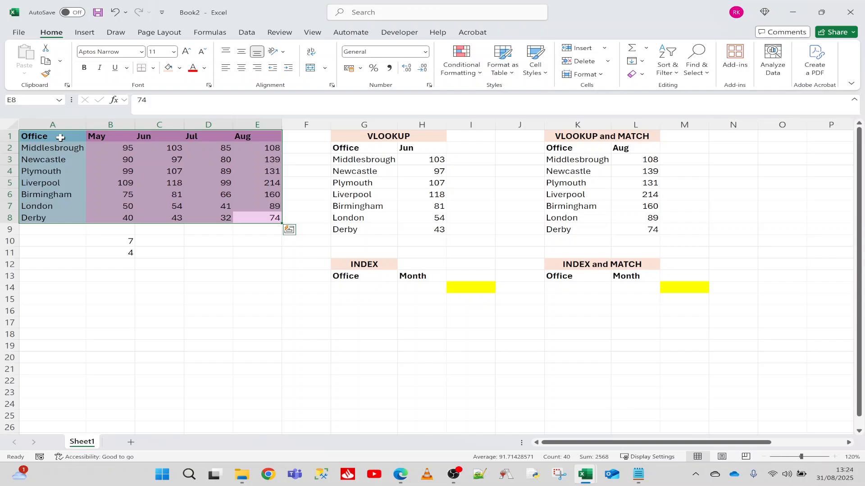
Step: Locate Liverpool's July figure in the source table and start an INDEX formula in I14 with A1:E8 as the array
{"action": "left_click", "coordinate": [47, 182]}
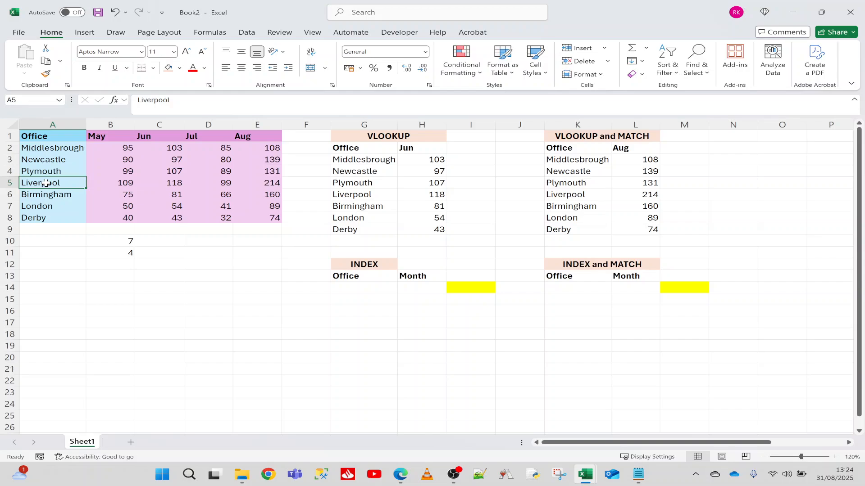
{"action": "left_click", "coordinate": [195, 185]}
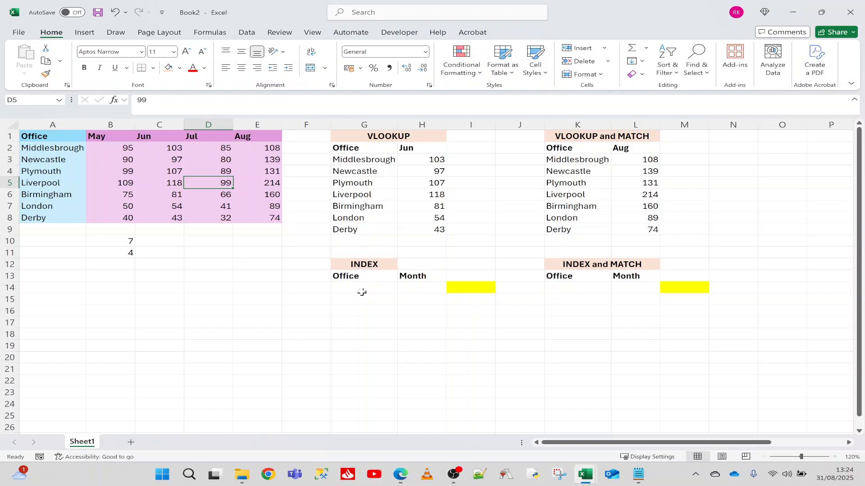
{"action": "left_click", "coordinate": [471, 288]}
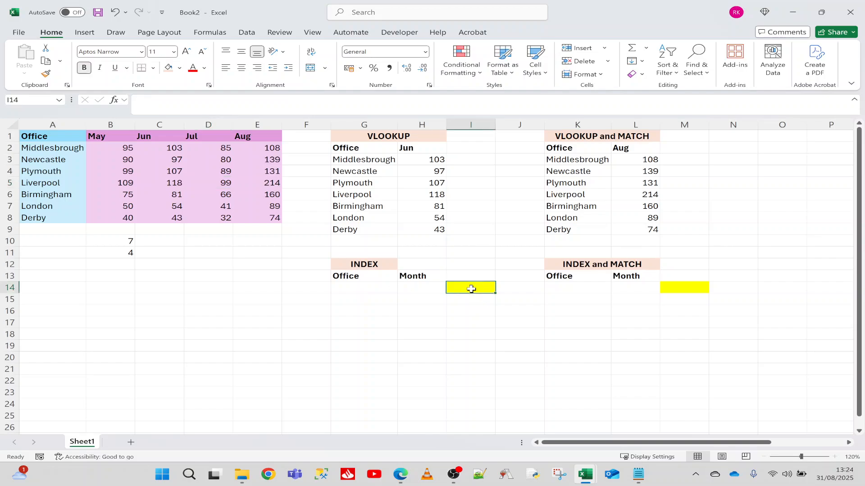
{"action": "type", "text": "="}
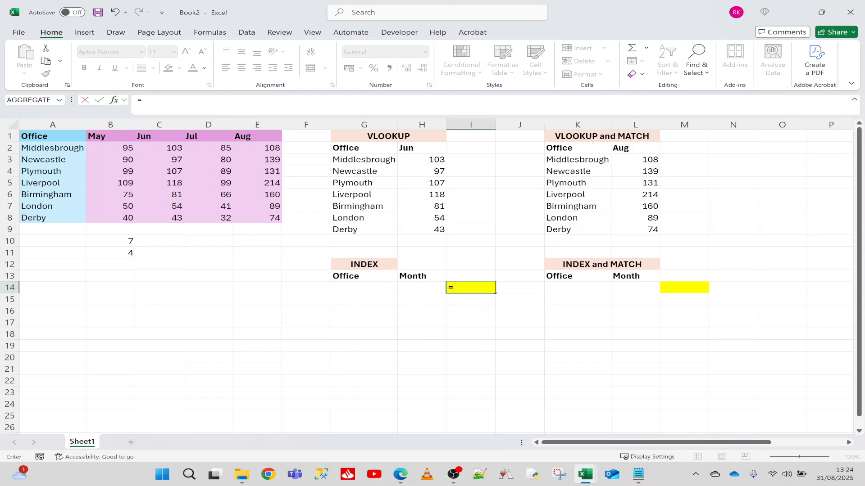
{"action": "type", "text": "ind"}
{"action": "key", "text": "Tab"}
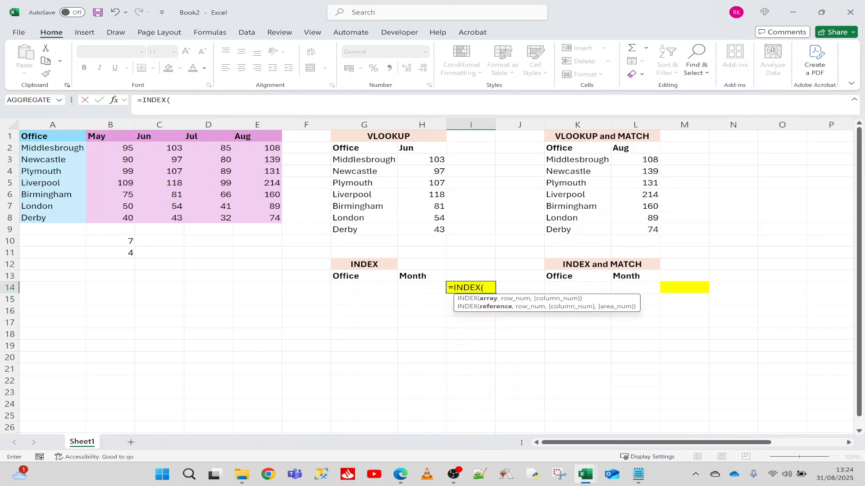
{"action": "left_click_drag", "start_coordinate": [54, 137], "coordinate": [260, 217]}
{"action": "type", "text": ","}
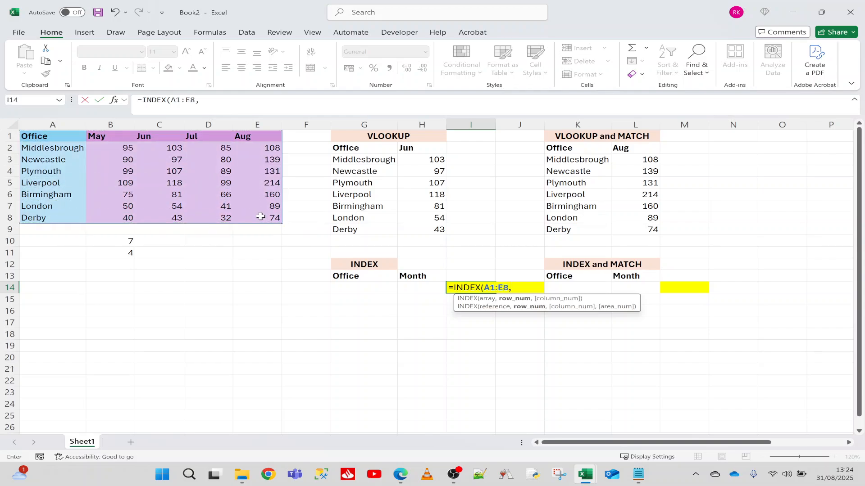
{"action": "type", "text": "5,"}
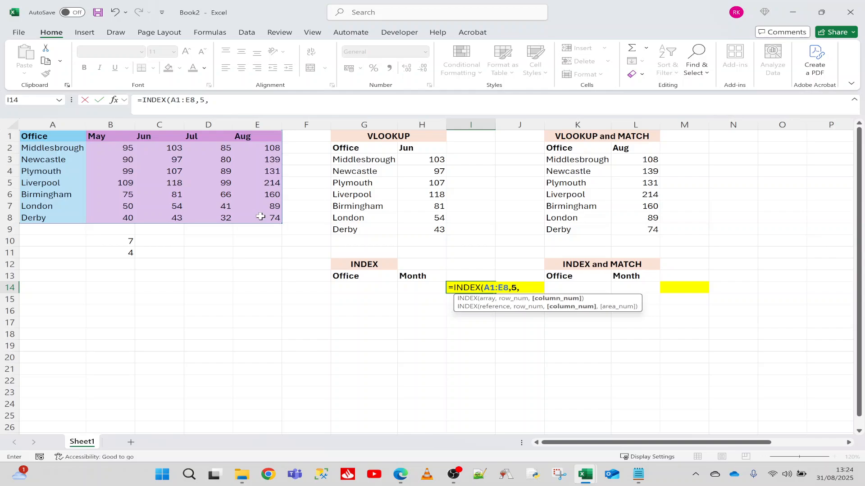
{"action": "type", "text": "4)"}
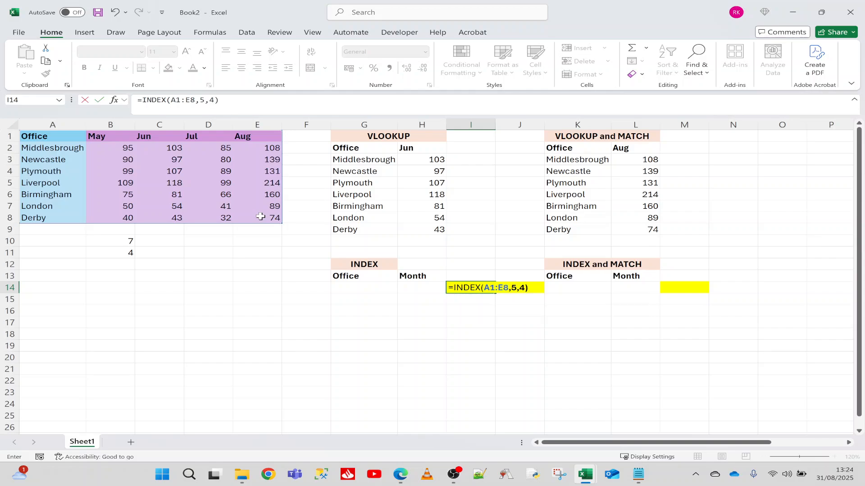
Step: Complete I14's INDEX formula with row number 5 and column number 4, and compare the result with Liverpool's July figure
{"action": "key", "text": "Return"}
{"action": "left_click", "coordinate": [221, 182]}
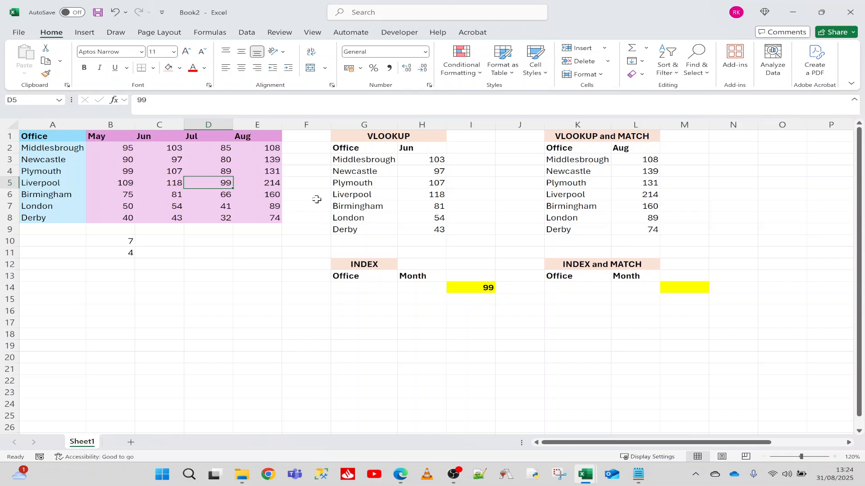
{"action": "left_click", "coordinate": [460, 286]}
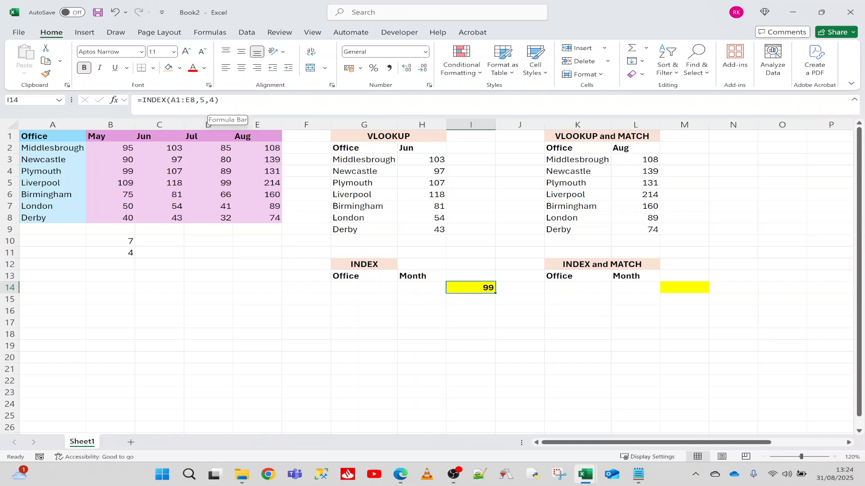
{"action": "left_click", "coordinate": [219, 182]}
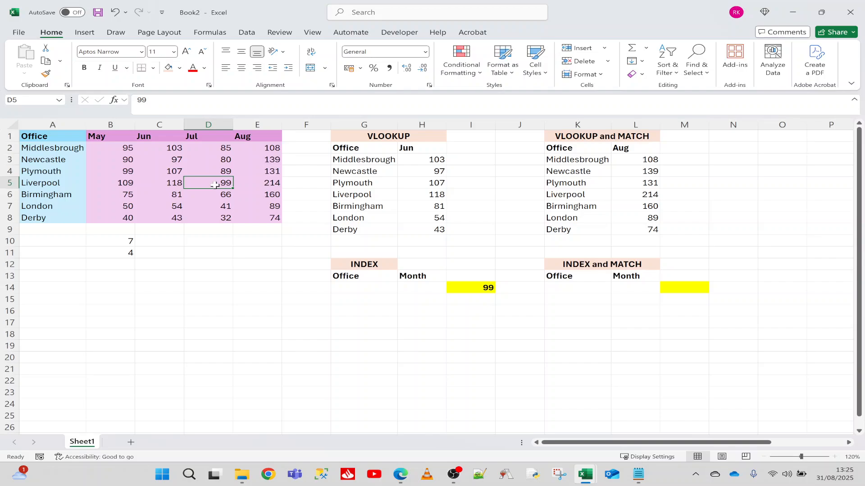
Step: Enter London as the office in K14 and May as the month in L14 under INDEX and MATCH
{"action": "left_click", "coordinate": [556, 288]}
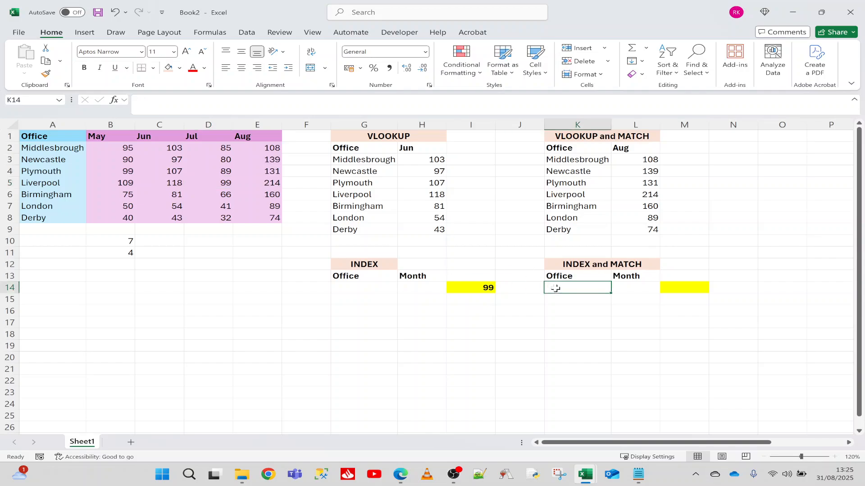
{"action": "type", "text": "London"}
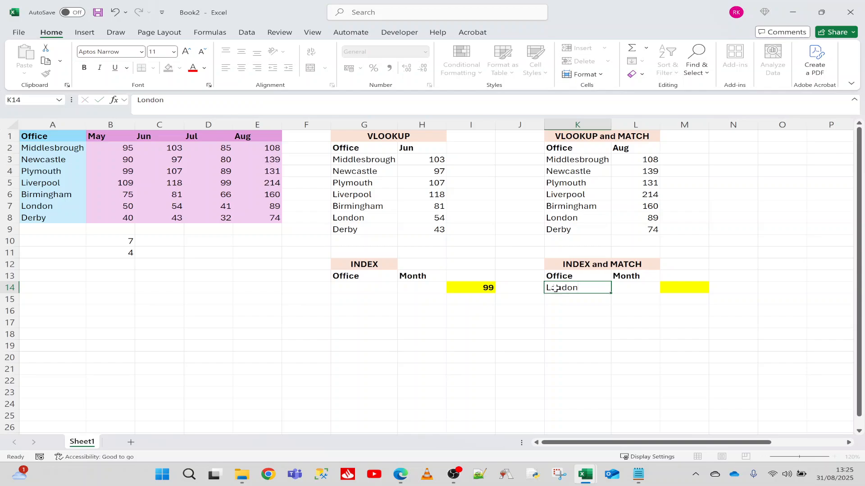
{"action": "key", "text": "Tab"}
{"action": "type", "text": "May"}
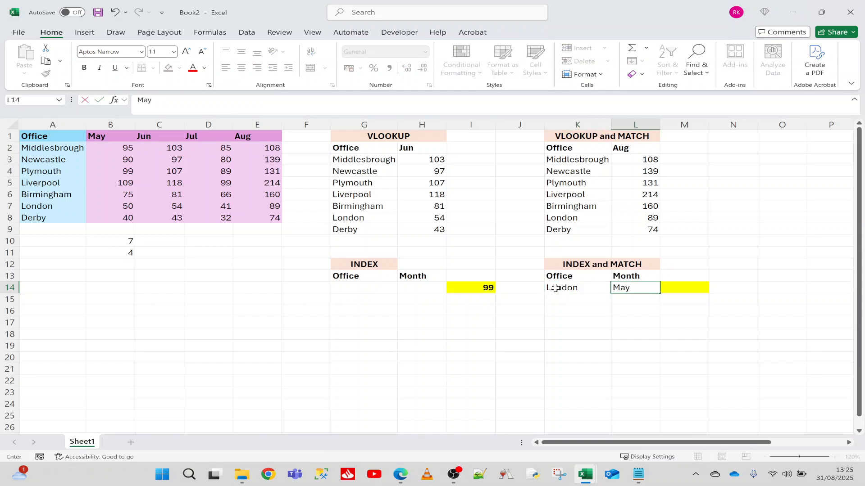
{"action": "key", "text": "Tab"}
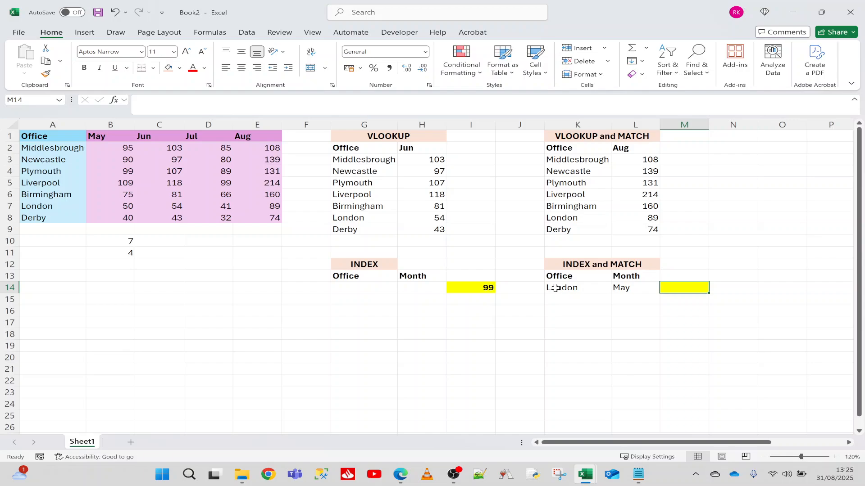
Step: Start an INDEX formula in M14 with the source table A1:E8 as the array
{"action": "type", "text": "=ind"}
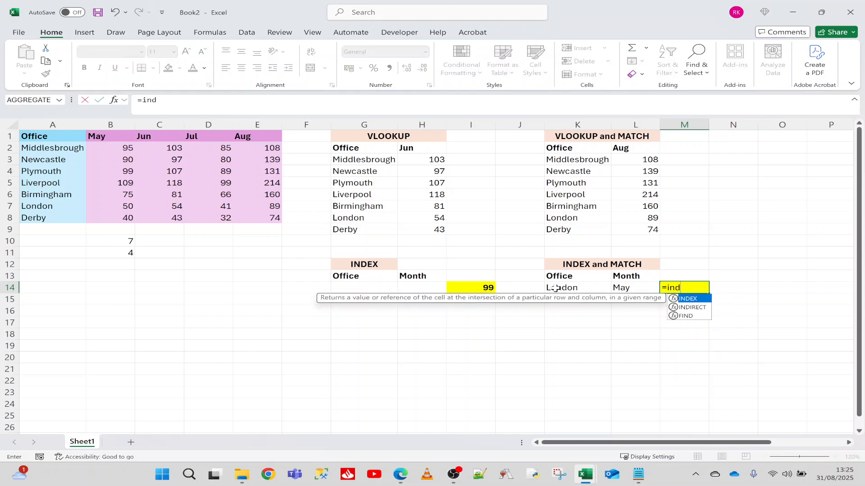
{"action": "key", "text": "Tab"}
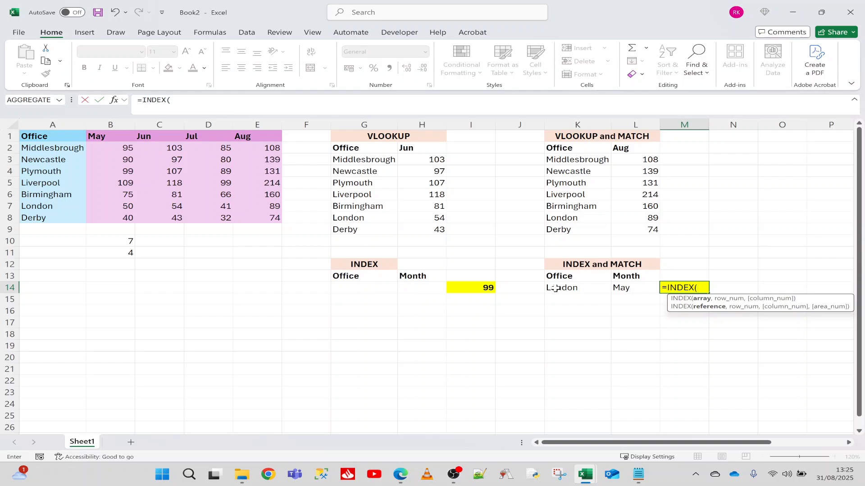
{"action": "left_click_drag", "start_coordinate": [72, 137], "coordinate": [252, 217]}
{"action": "type", "text": ","}
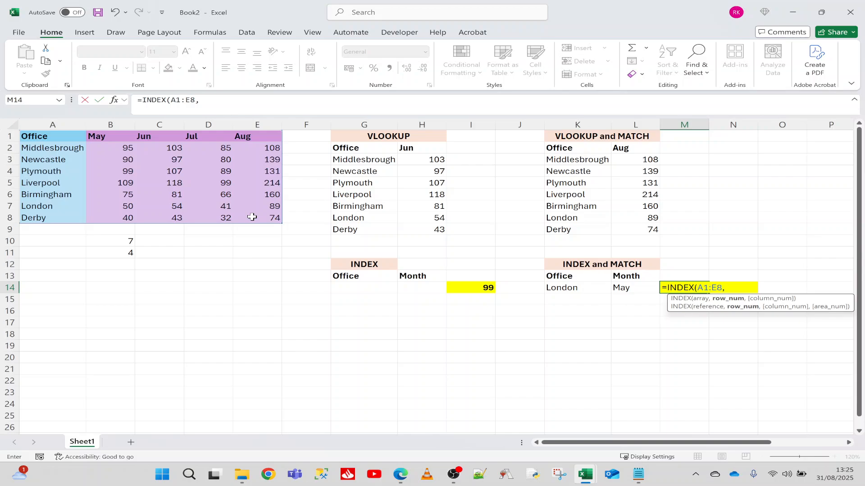
{"action": "type", "text": "matc"}
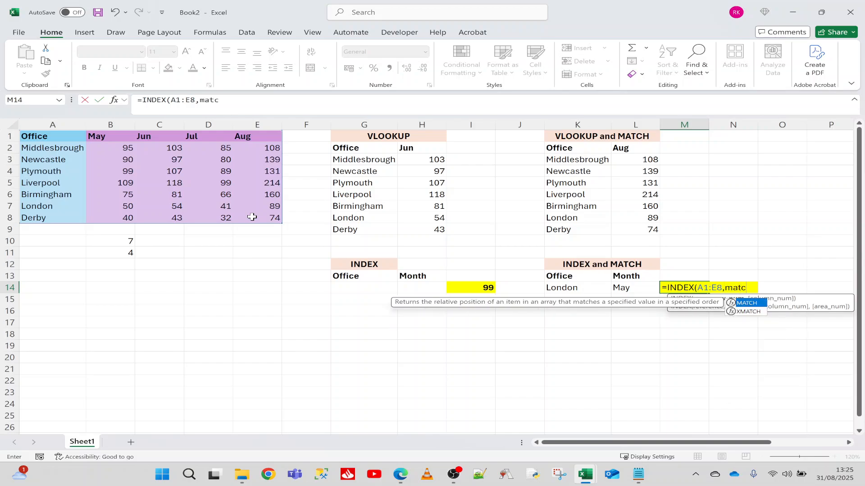
{"action": "type", "text": "h("}
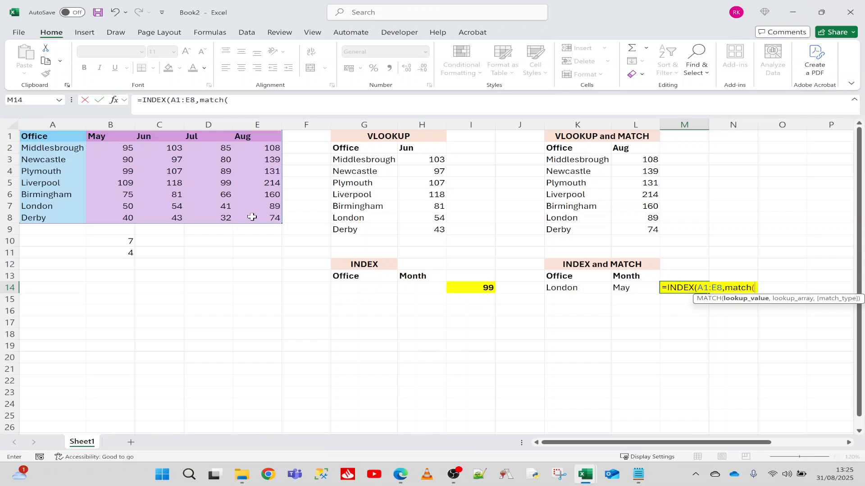
Step: Add MATCH(K14,A1:A8,0) as the row number in M14's INDEX formula
{"action": "left_click", "coordinate": [559, 290]}
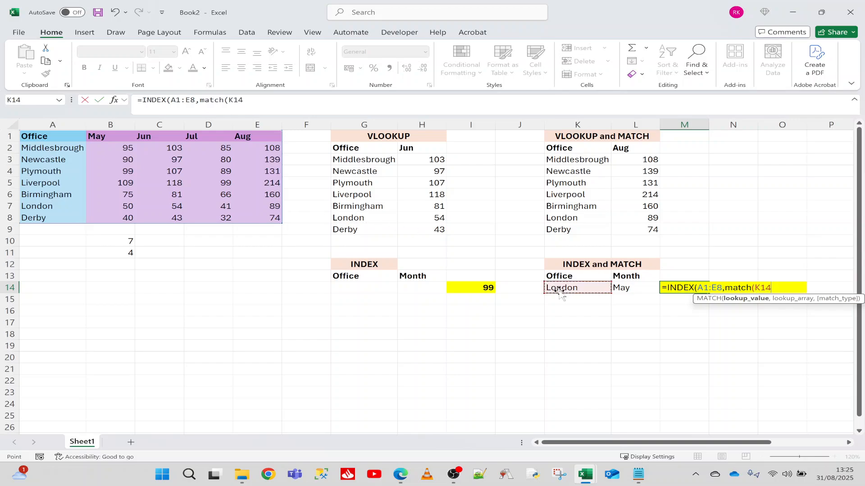
{"action": "type", "text": ","}
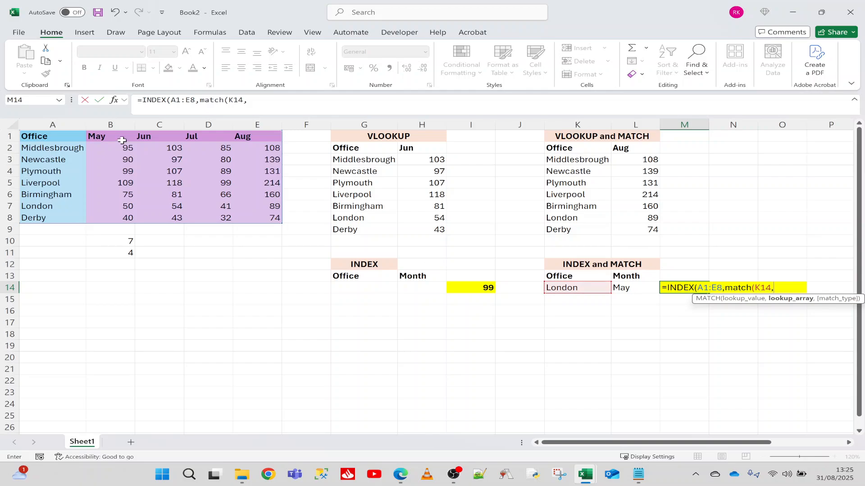
{"action": "left_click_drag", "start_coordinate": [64, 138], "coordinate": [65, 215]}
{"action": "type", "text": ","}
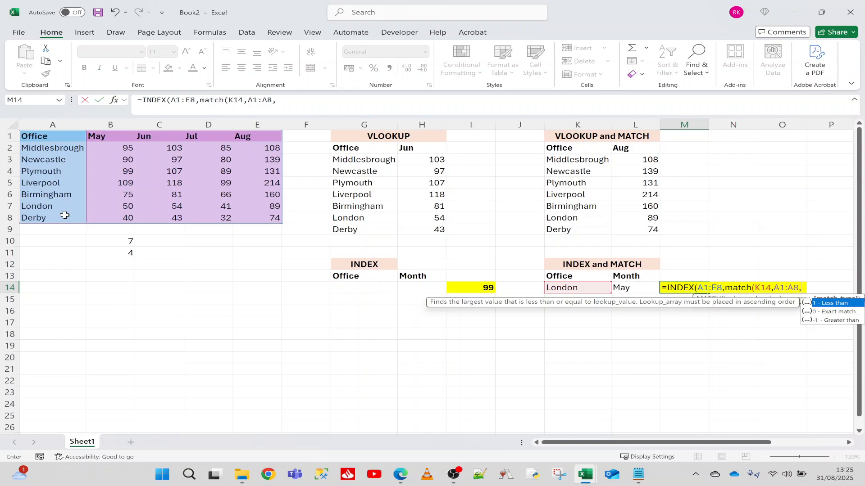
{"action": "type", "text": "0)"}
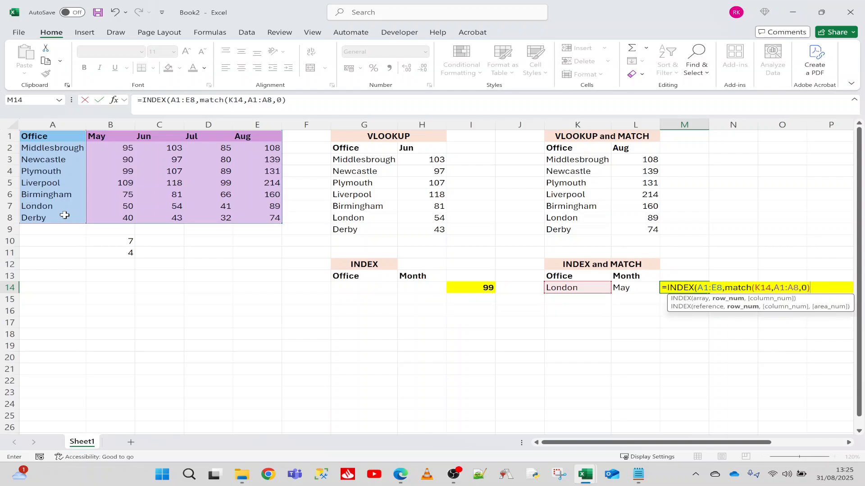
{"action": "type", "text": ","}
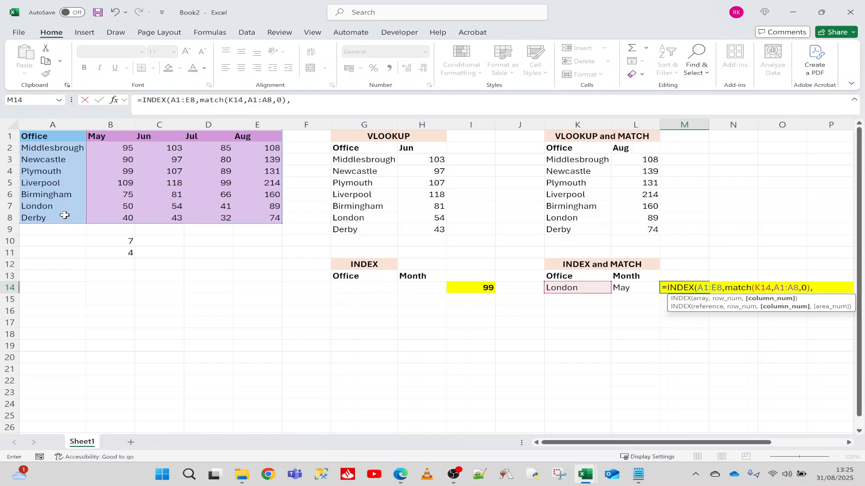
{"action": "type", "text": "match("}
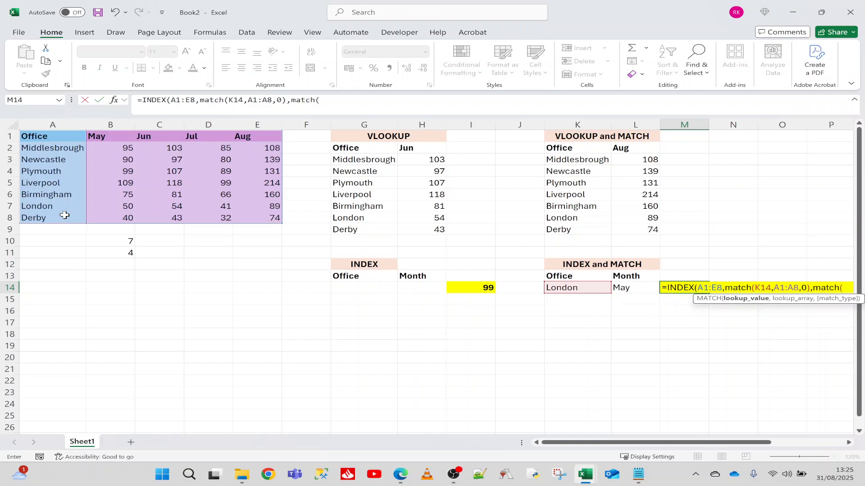
Step: Complete M14's INDEX formula with MATCH(L14,A1:E1,0) as the column number and check the result against London's May figure
{"action": "left_click", "coordinate": [636, 289]}
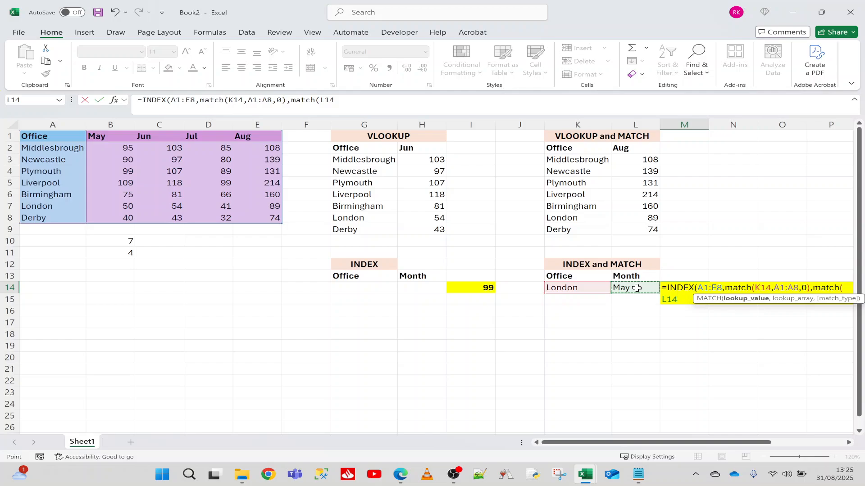
{"action": "type", "text": ","}
{"action": "left_click_drag", "start_coordinate": [44, 138], "coordinate": [269, 131]}
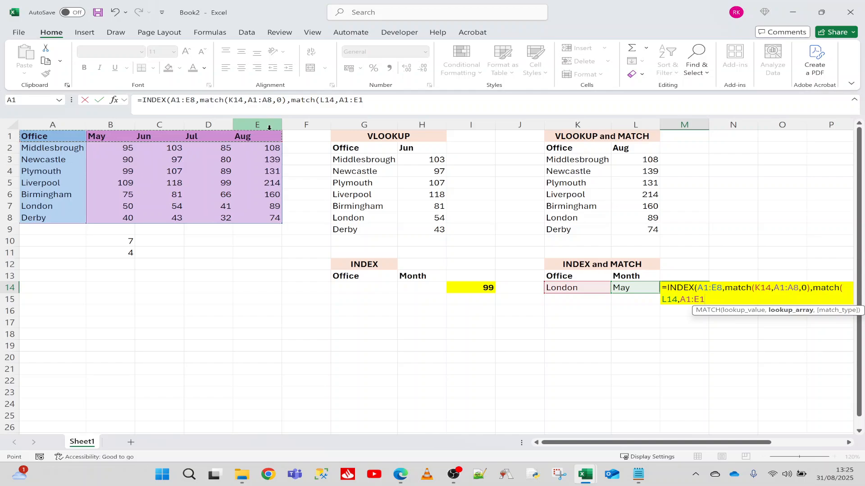
{"action": "type", "text": ",0"}
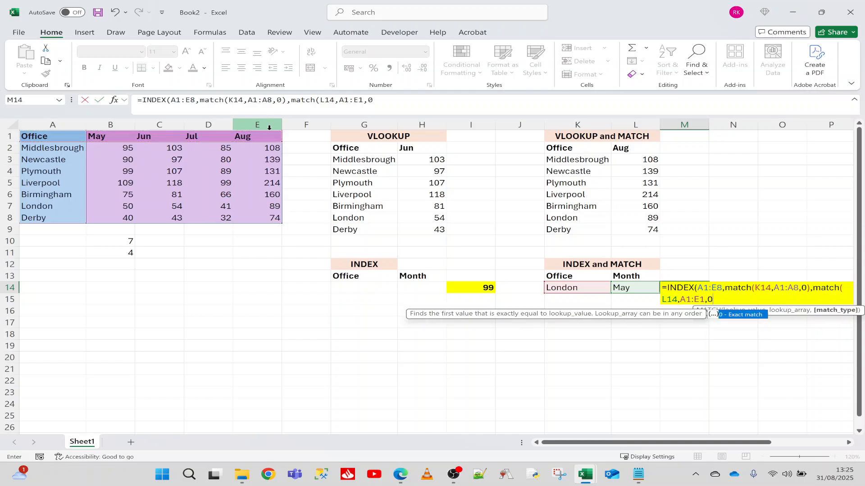
{"action": "type", "text": ")"}
{"action": "key", "text": "Return"}
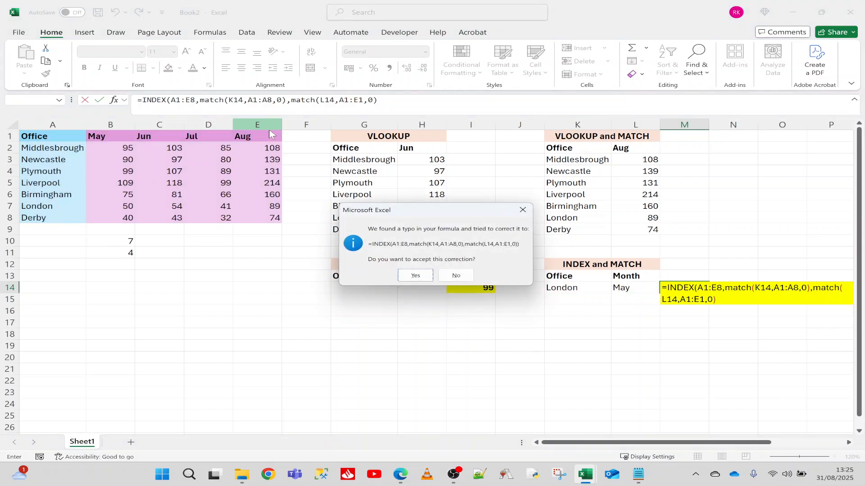
{"action": "key", "text": "Return"}
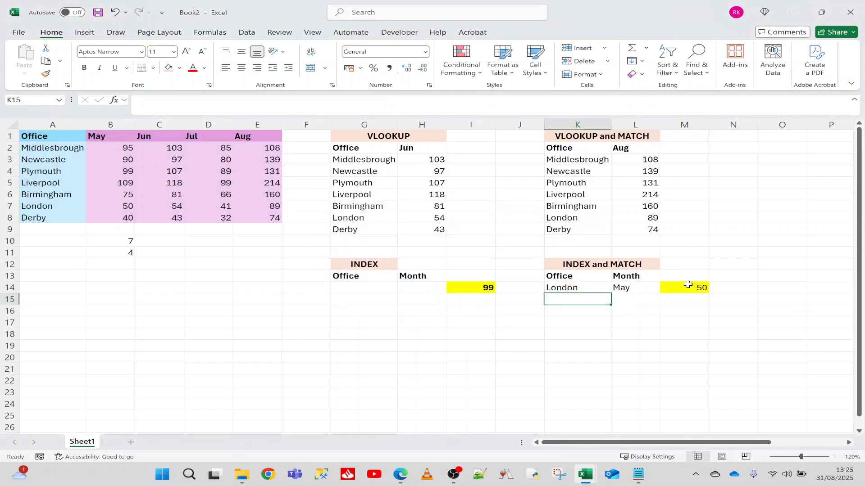
{"action": "left_click", "coordinate": [688, 287]}
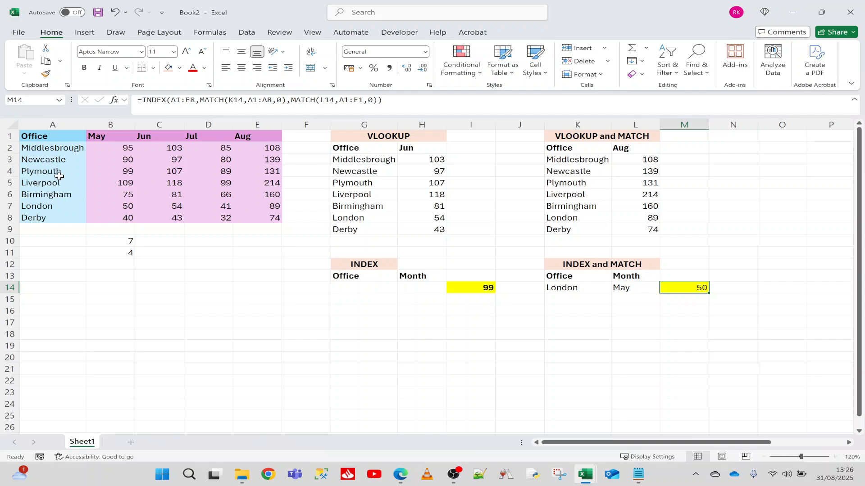
{"action": "left_click", "coordinate": [125, 207]}
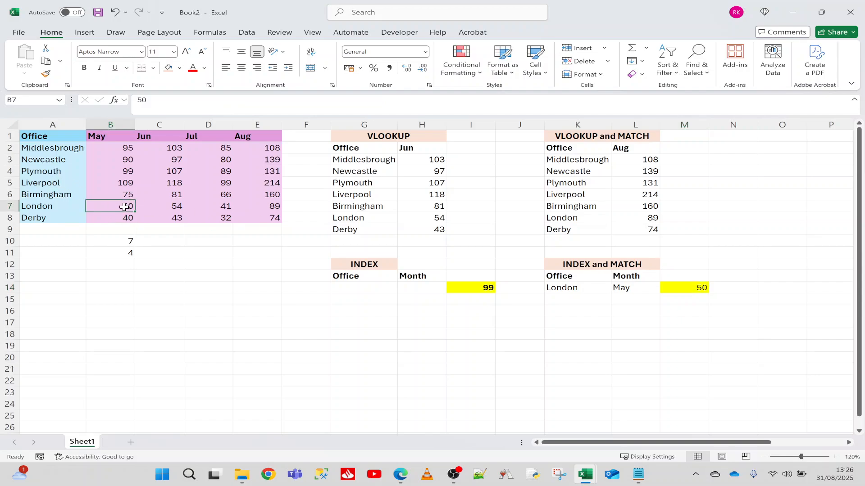
Step: Set the INDEX and MATCH office to Derby and month to Jul, and check the result against the source table
{"action": "left_click", "coordinate": [563, 288]}
{"action": "type", "text": "Derby"}
{"action": "key", "text": "Tab"}
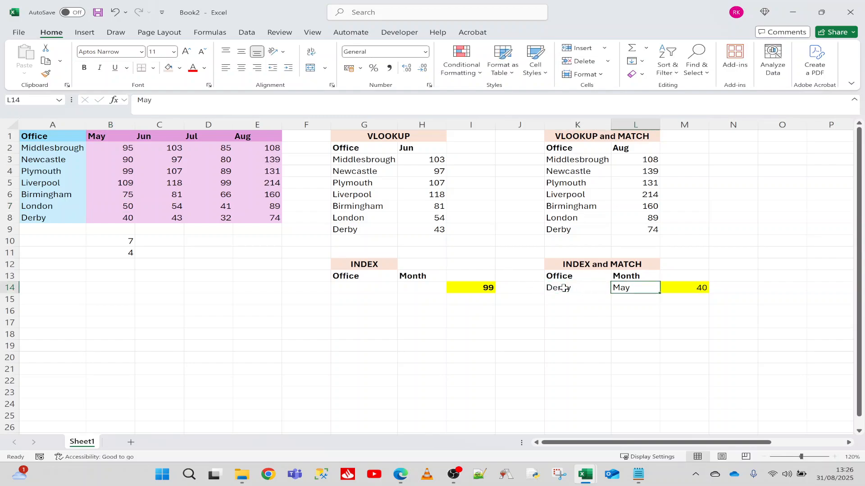
{"action": "type", "text": "Jul"}
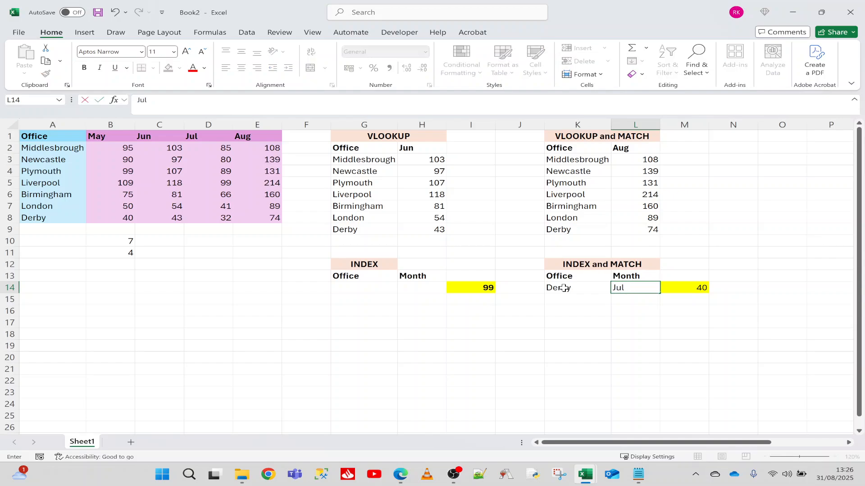
{"action": "key", "text": "Return"}
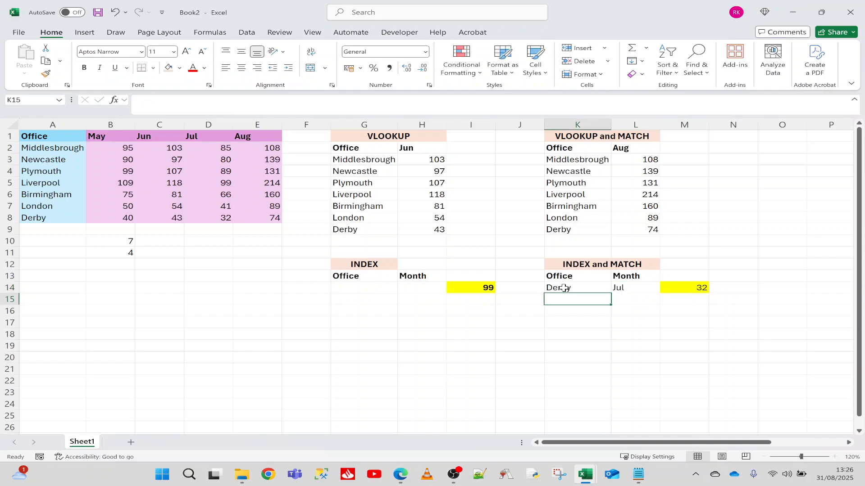
{"action": "left_click", "coordinate": [64, 216]}
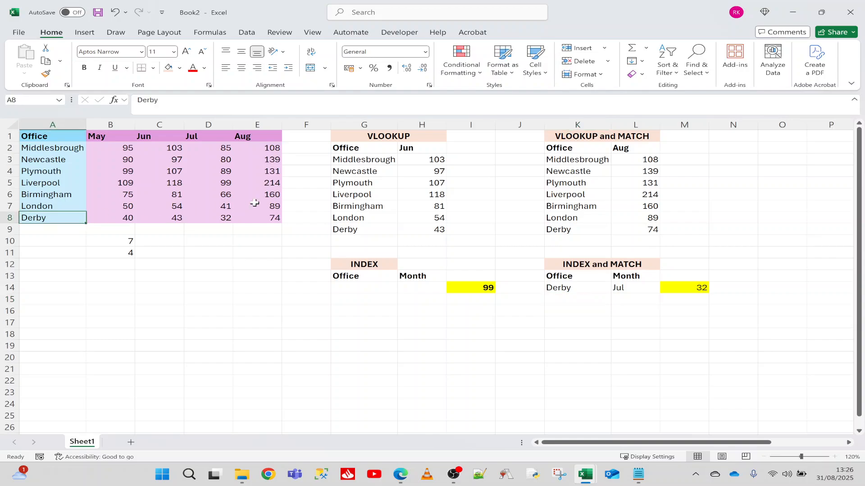
{"action": "left_click", "coordinate": [219, 214]}
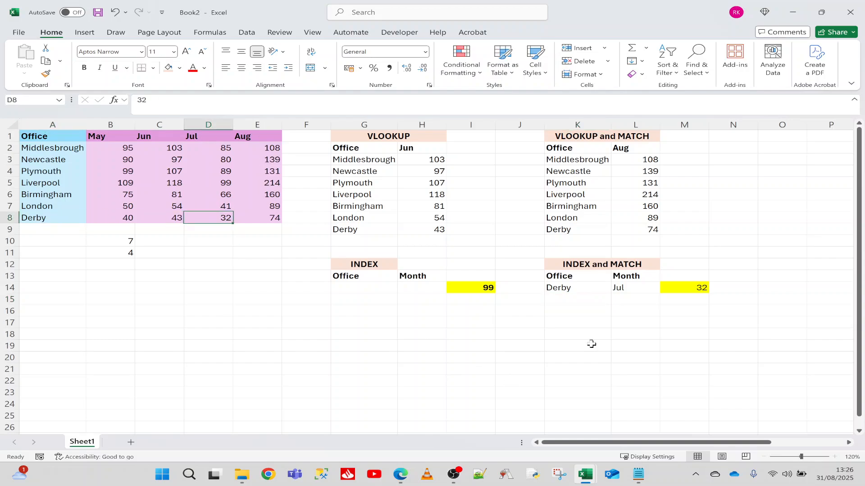
{"action": "left_click", "coordinate": [690, 288]}
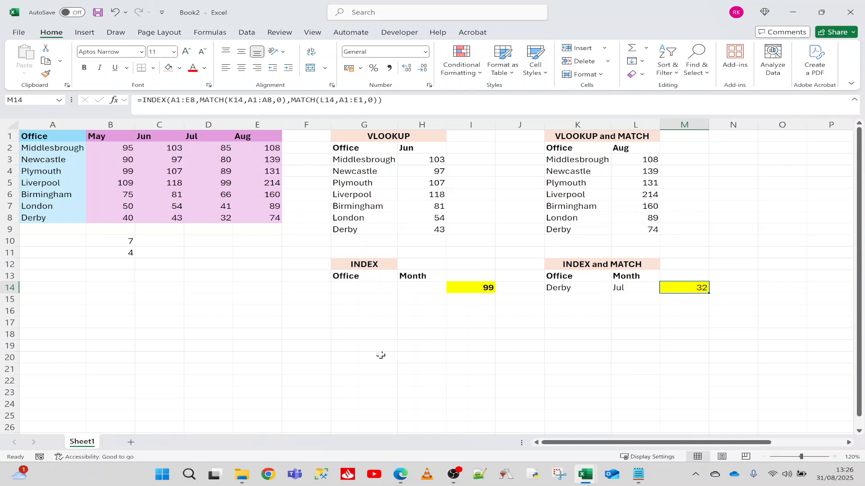